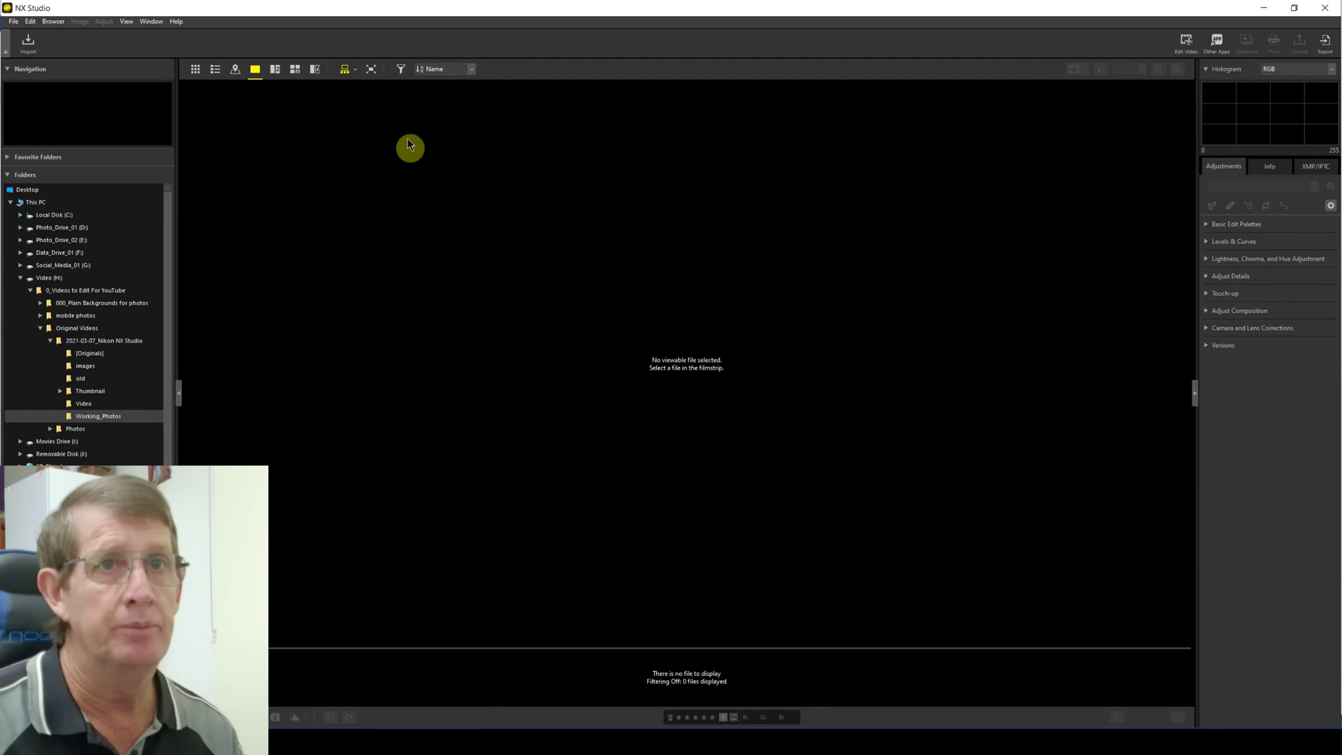
# - Start importing photos from the memory card into the Working_Photos folder
pyautogui.click(28, 46)
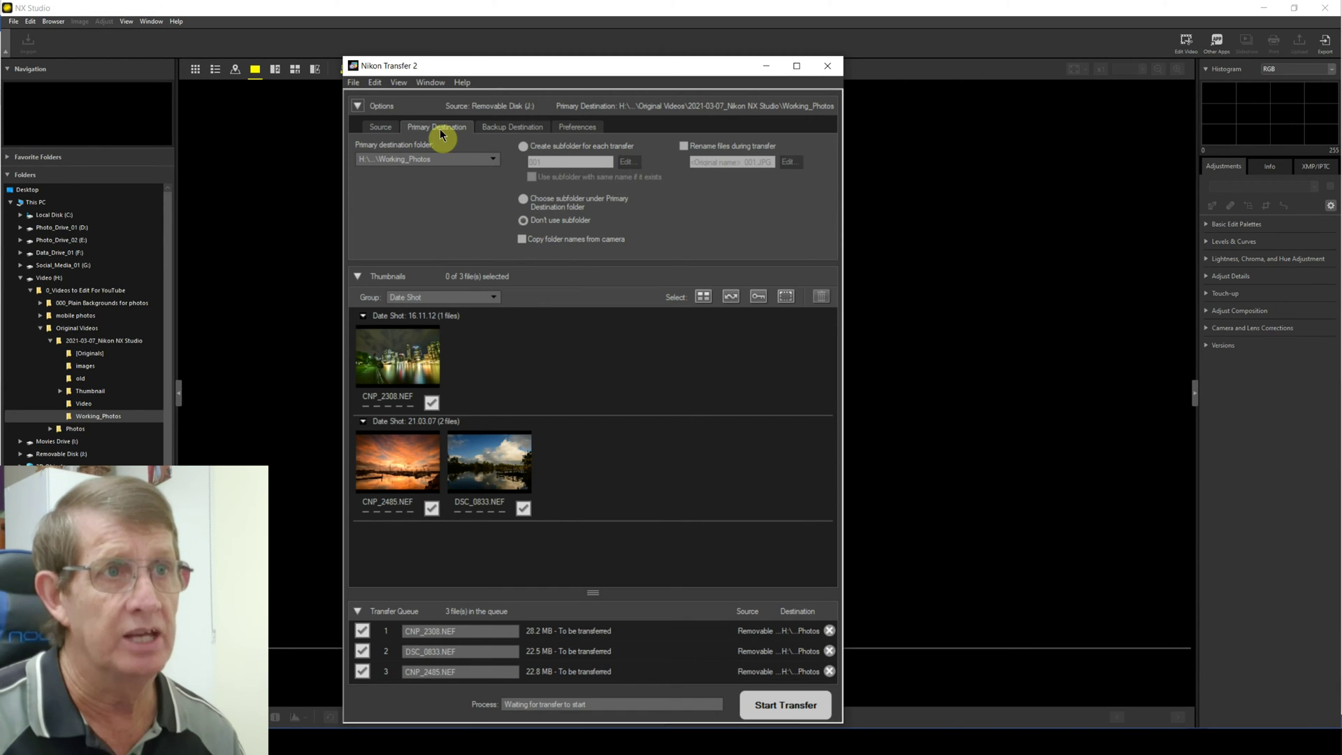
# - Check the Removable Disk J: source and searched device types, then return to Primary Destination
pyautogui.click(386, 129)
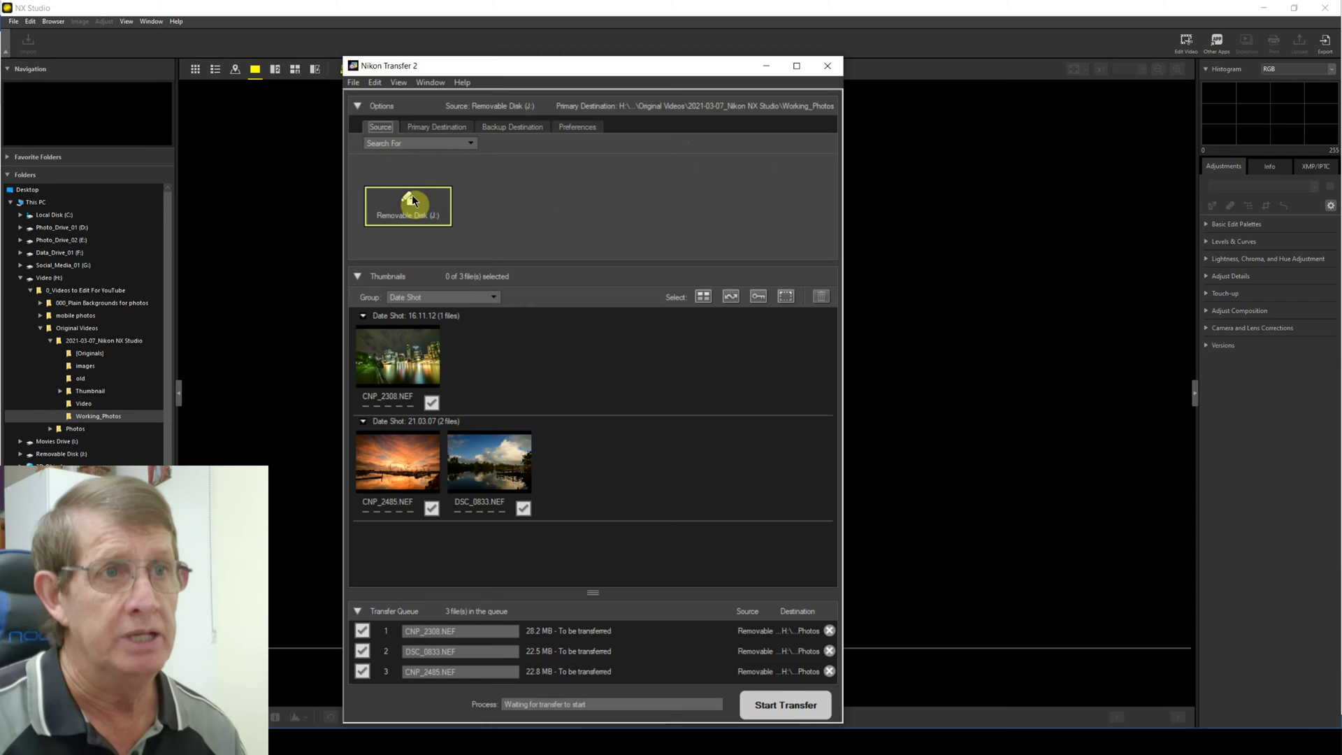
pyautogui.click(410, 144)
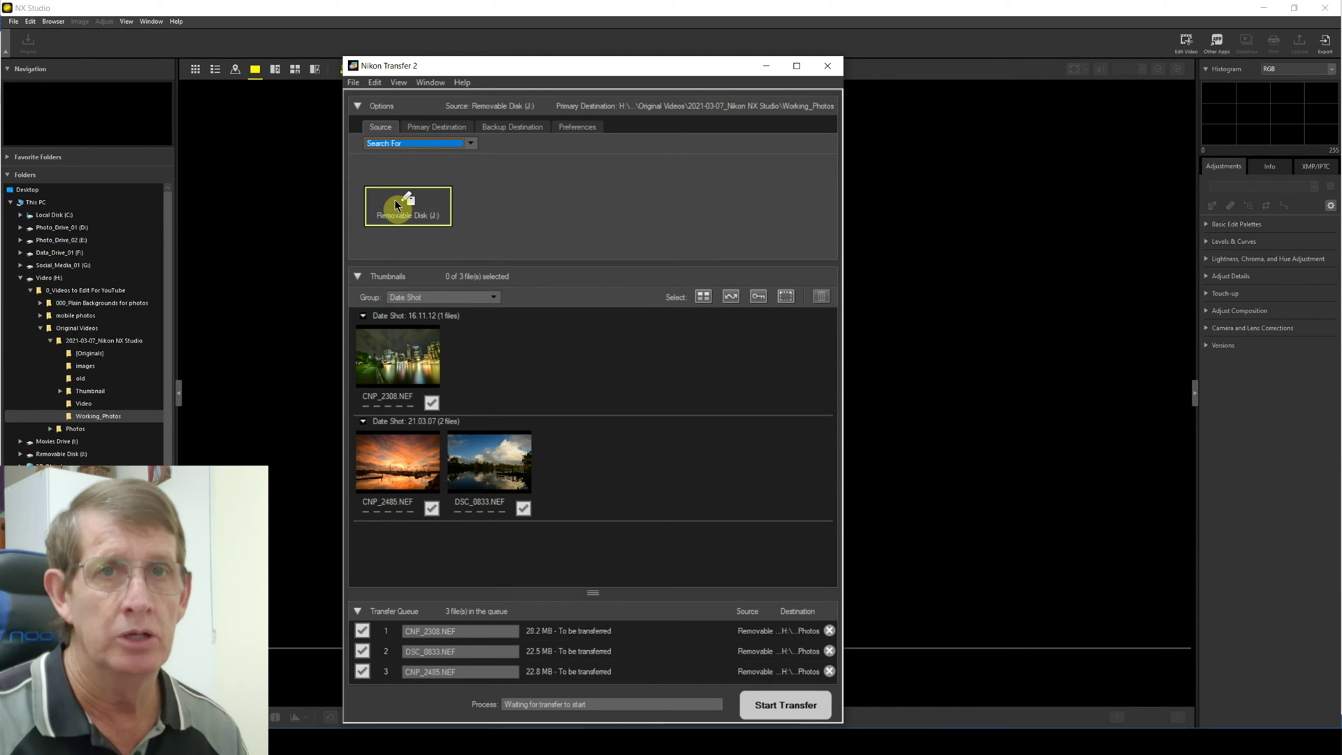
pyautogui.click(419, 127)
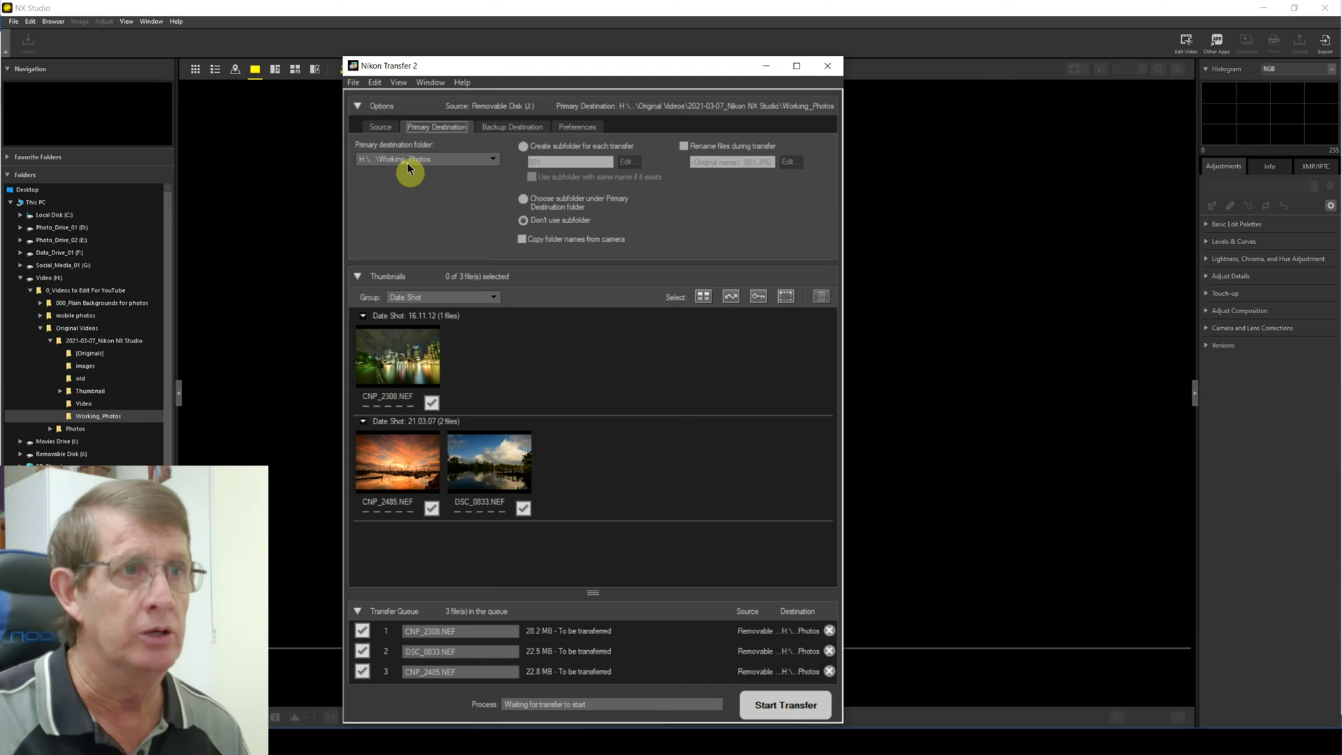
# - Choose 'Don't use subfolder' and transfer the three NEF files into Working_Photos
pyautogui.click(522, 150)
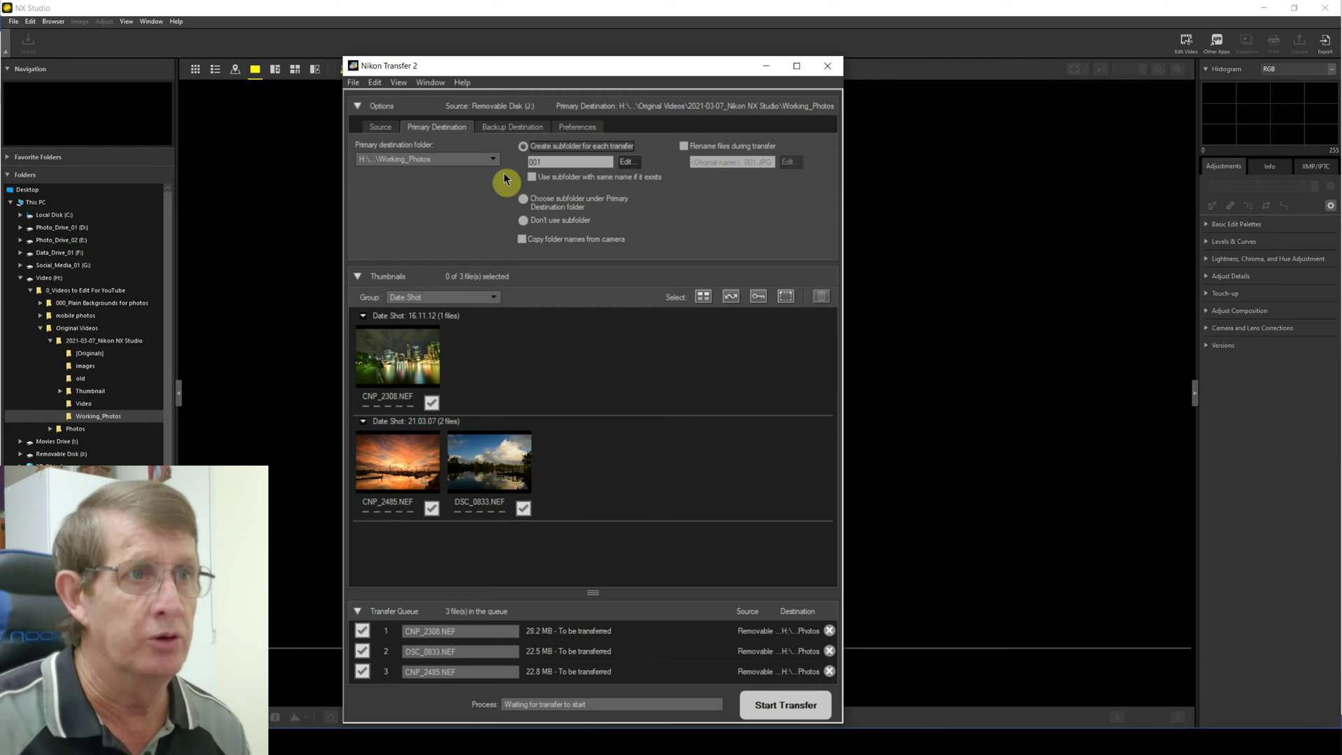
pyautogui.click(524, 220)
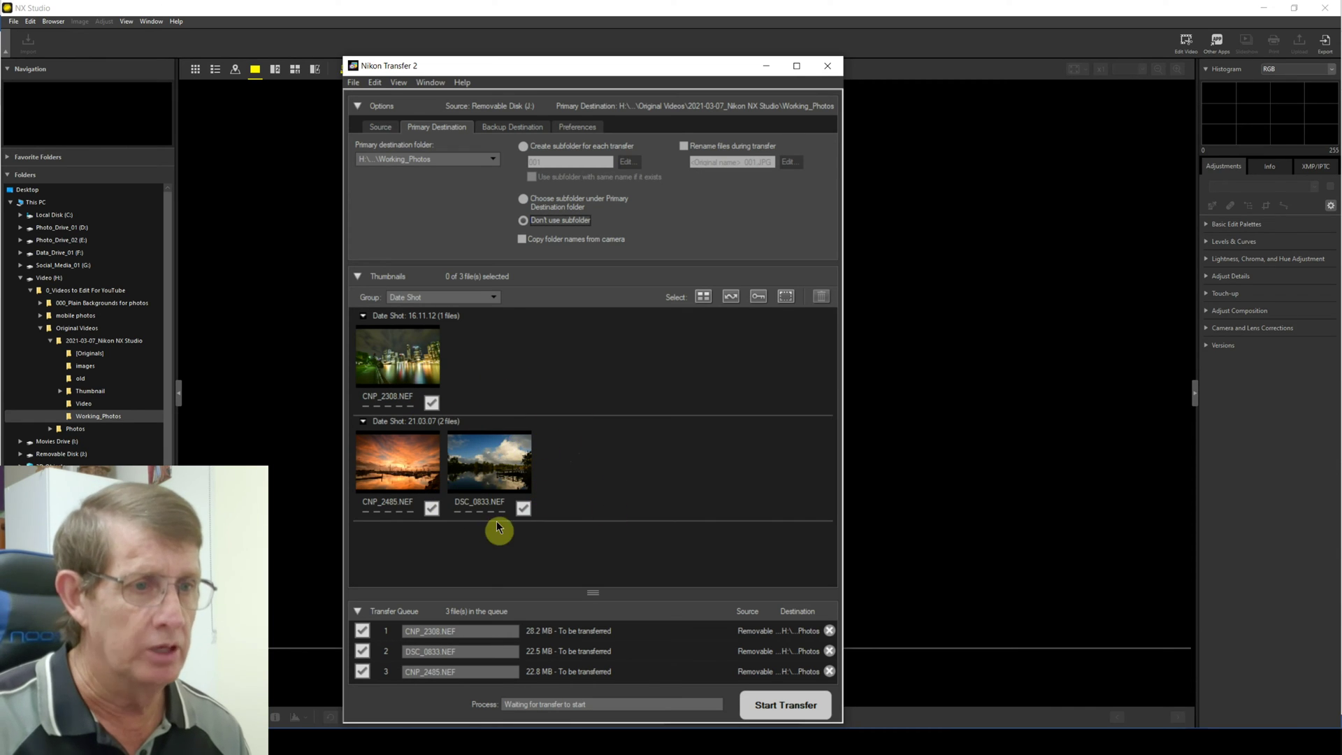
pyautogui.click(803, 707)
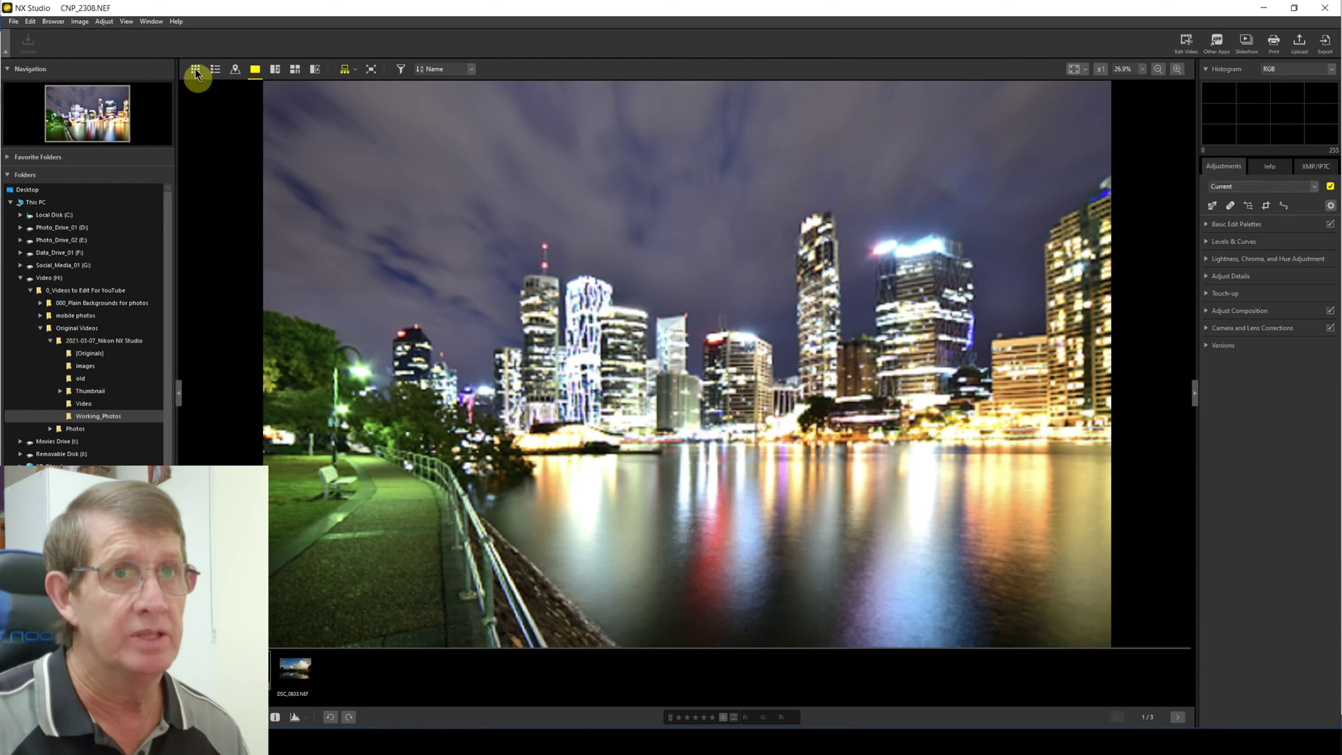
# - Show Working_Photos as a thumbnail grid and select the lake-and-jetty photo DSC_0833
pyautogui.click(195, 70)
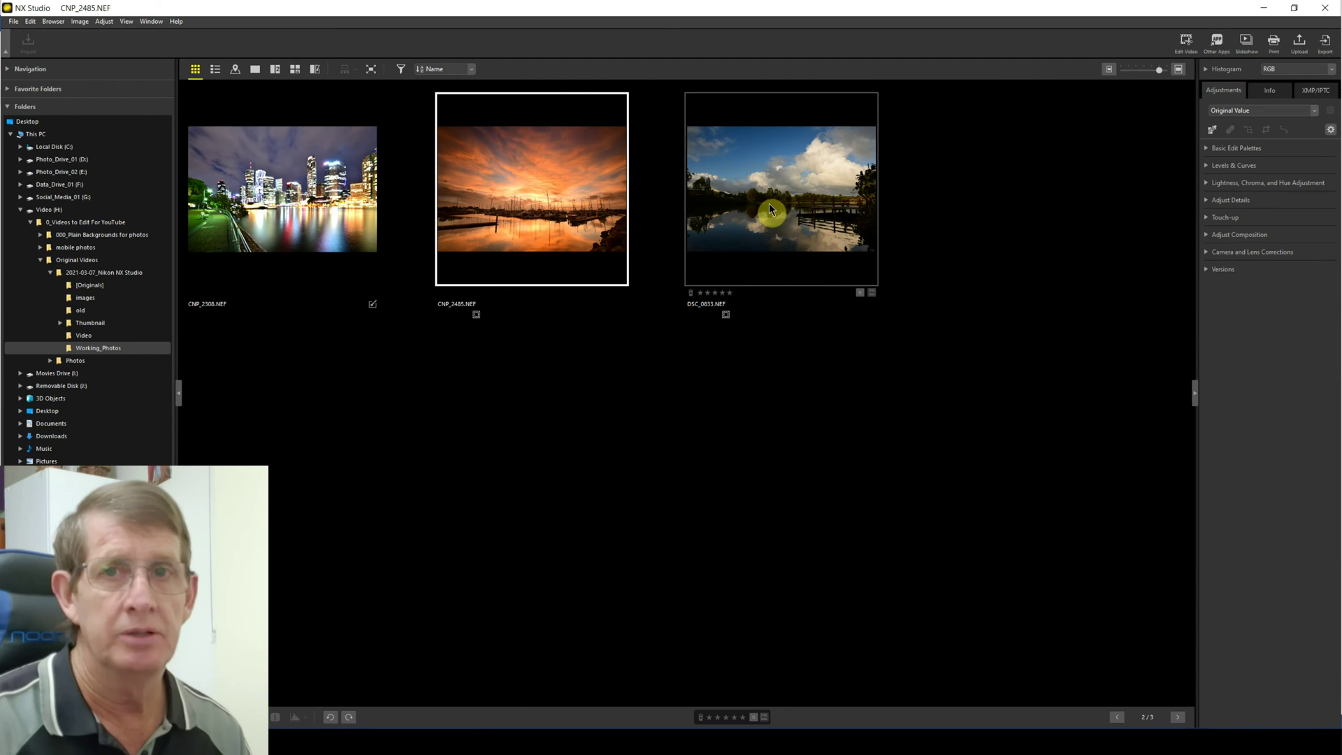
pyautogui.click(790, 208)
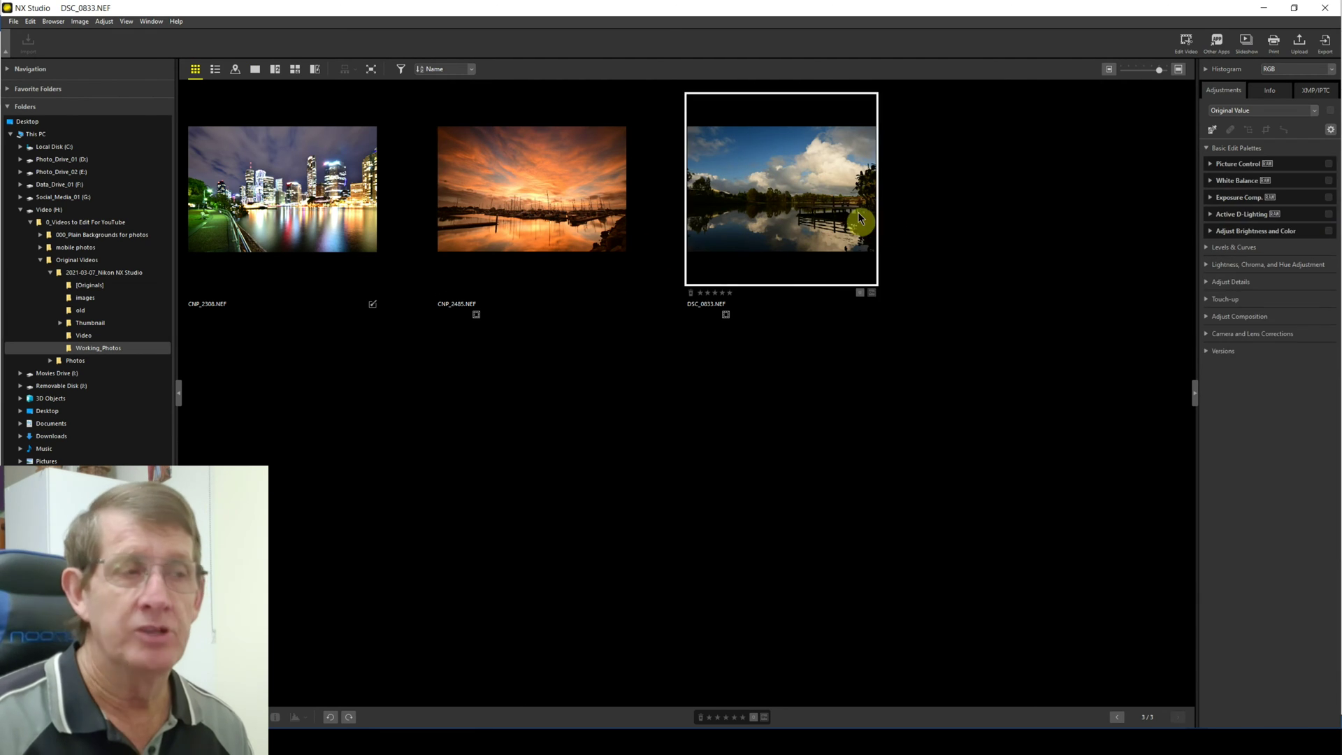
# - Open DSC_0833 in the large viewer and bring up its Picture Control style list
pyautogui.doubleClick(798, 202)
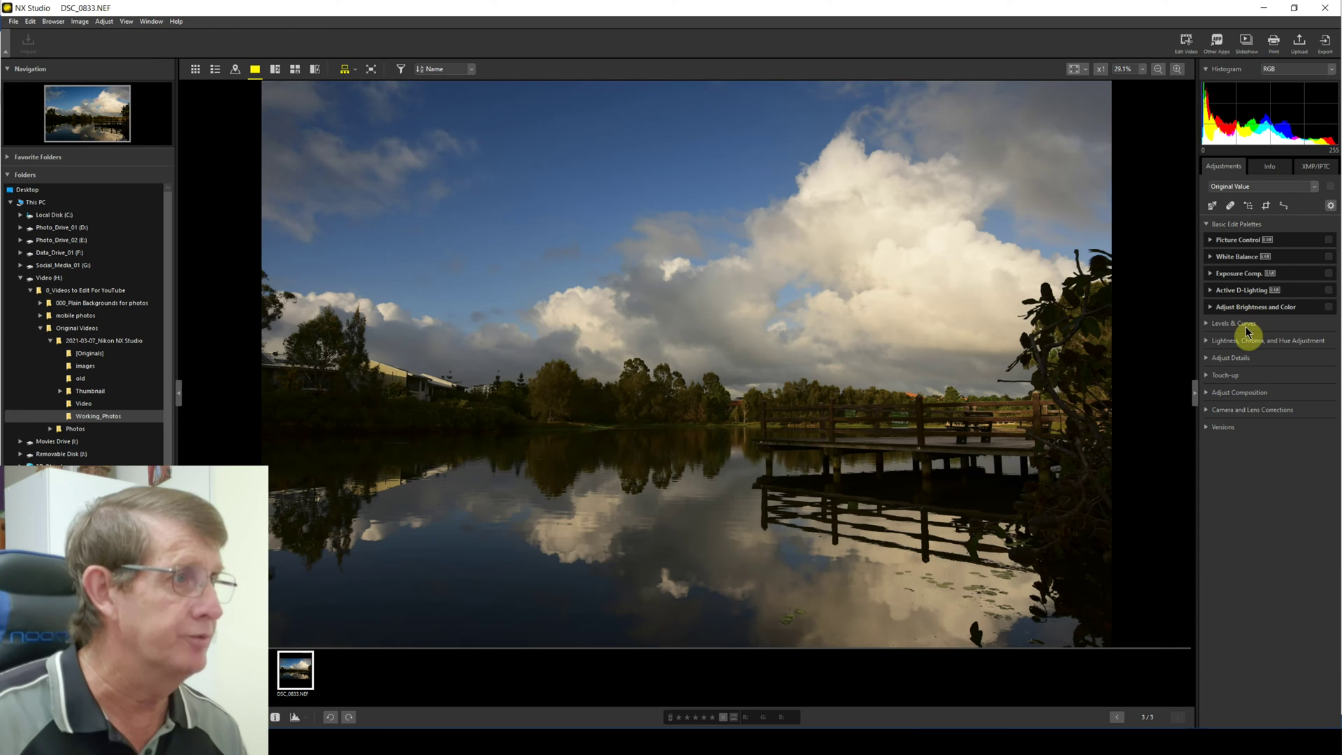
pyautogui.click(1212, 243)
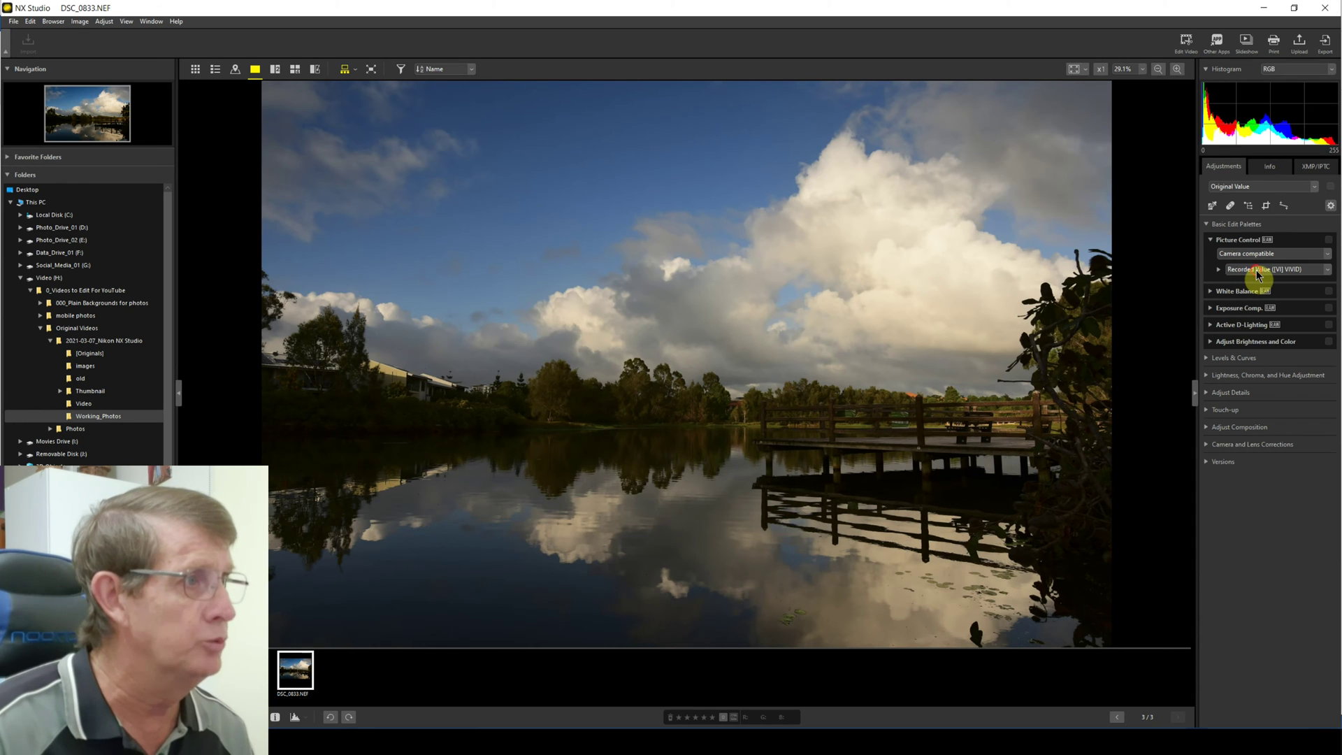
pyautogui.click(1256, 273)
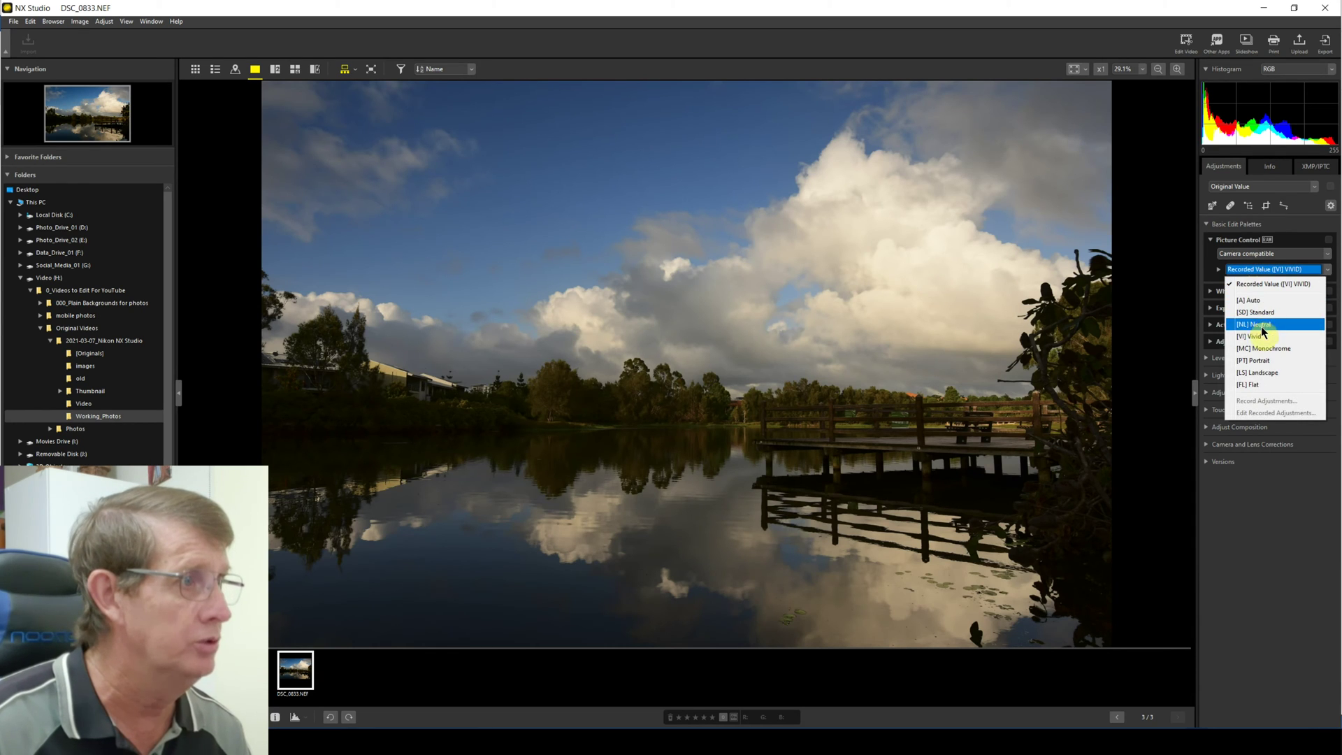
# - Apply the [LS] Landscape Picture Control and set White Balance colour temperature to 6649 K
pyautogui.click(1259, 373)
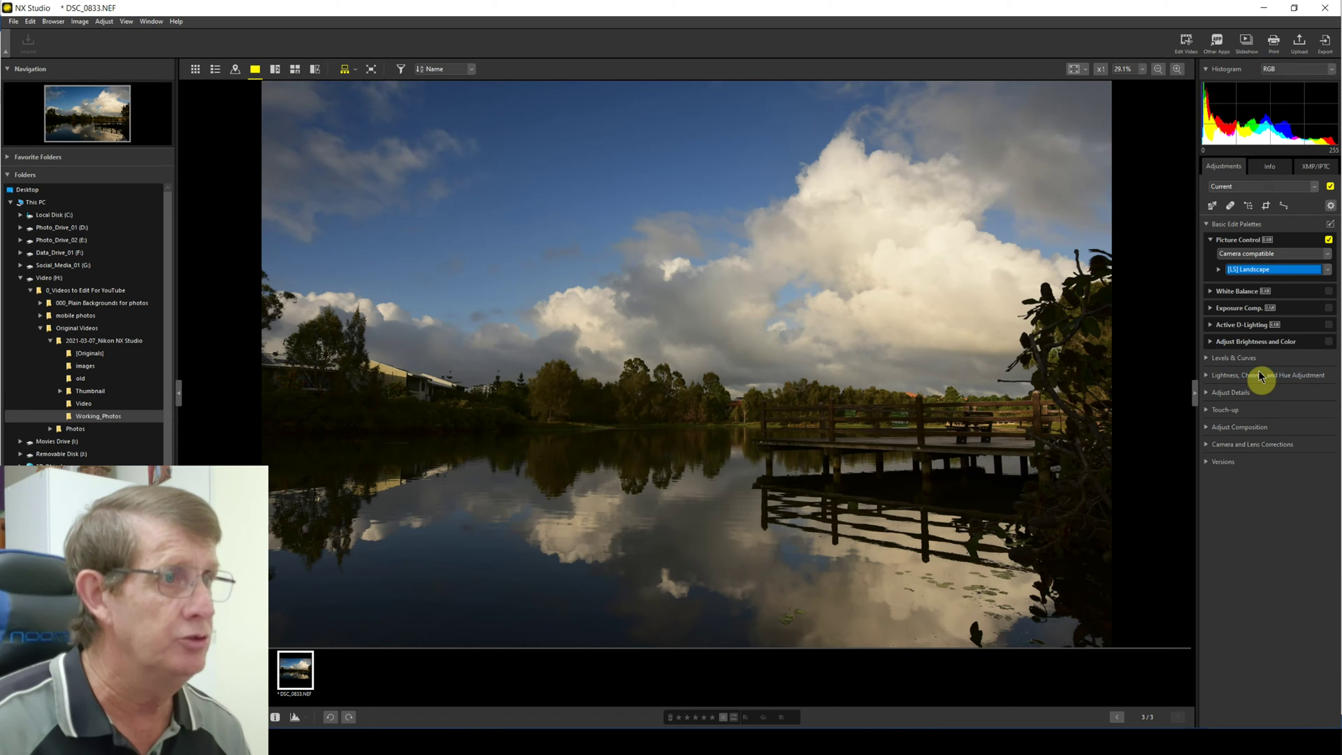
pyautogui.click(1236, 290)
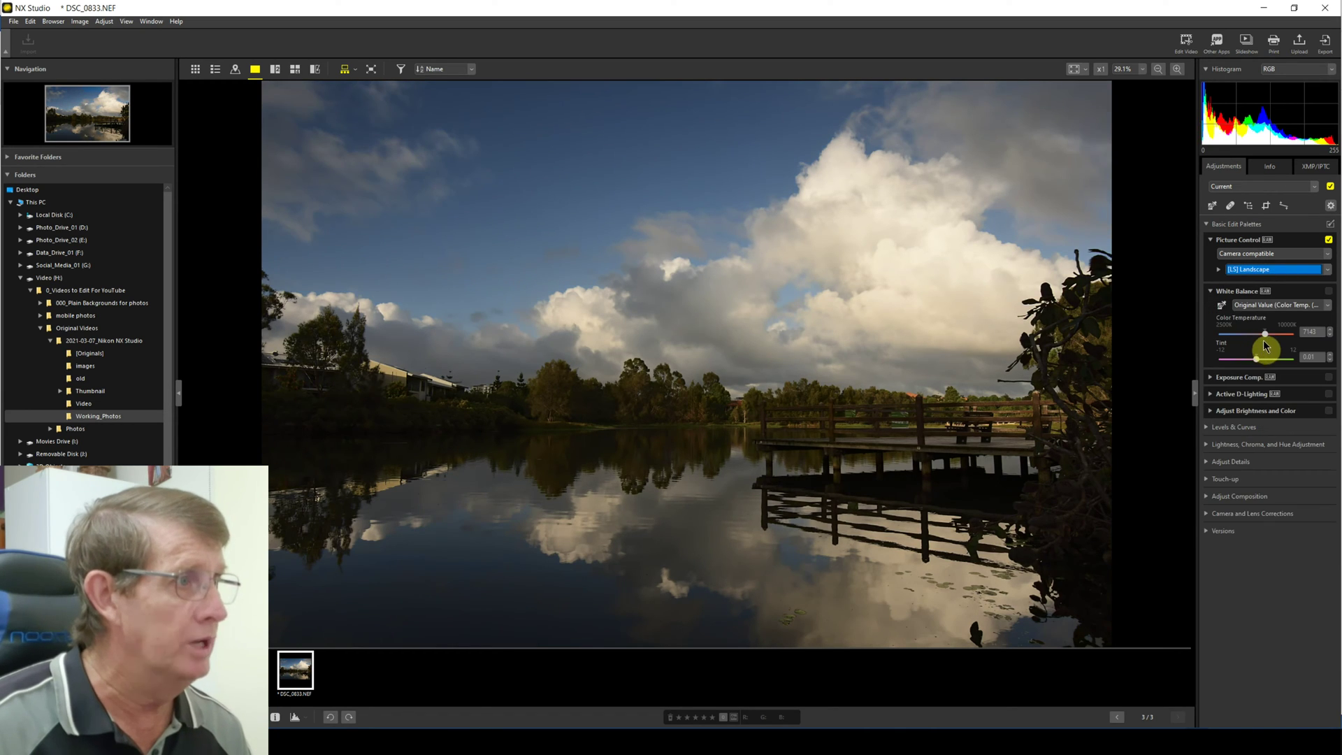
pyautogui.moveTo(1265, 334); pyautogui.dragTo(1269, 341)
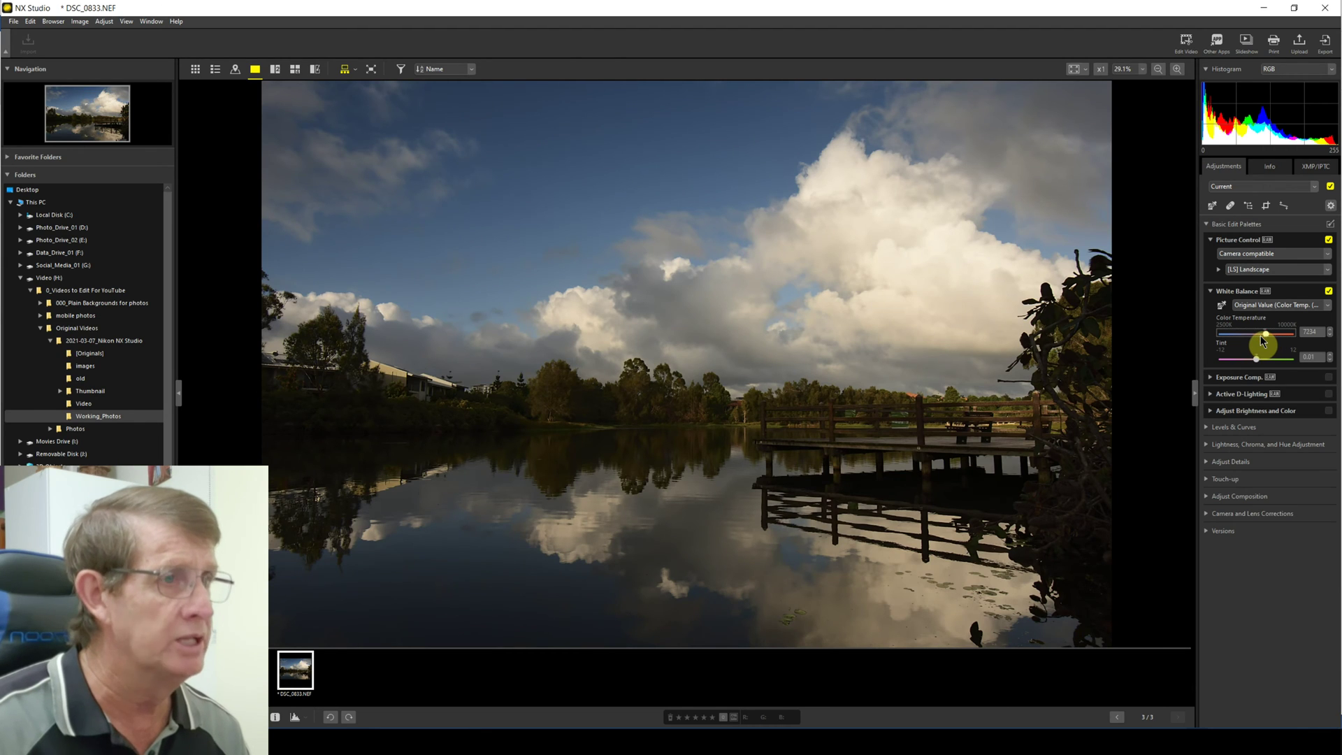
pyautogui.moveTo(1263, 335); pyautogui.dragTo(1259, 335)
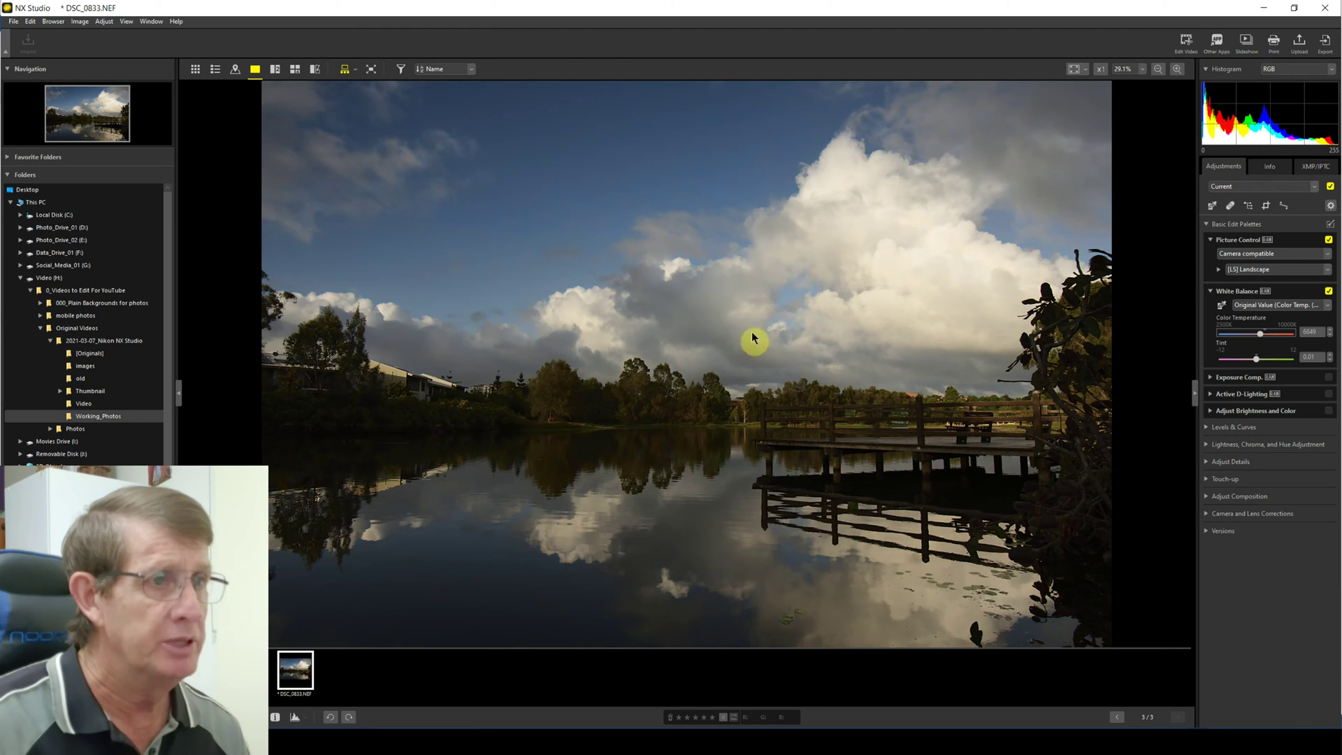
# - Raise exposure to +0.32, undoing the +0.74 overshoot, and warm colour temperature to about 7872 K
pyautogui.click(1211, 378)
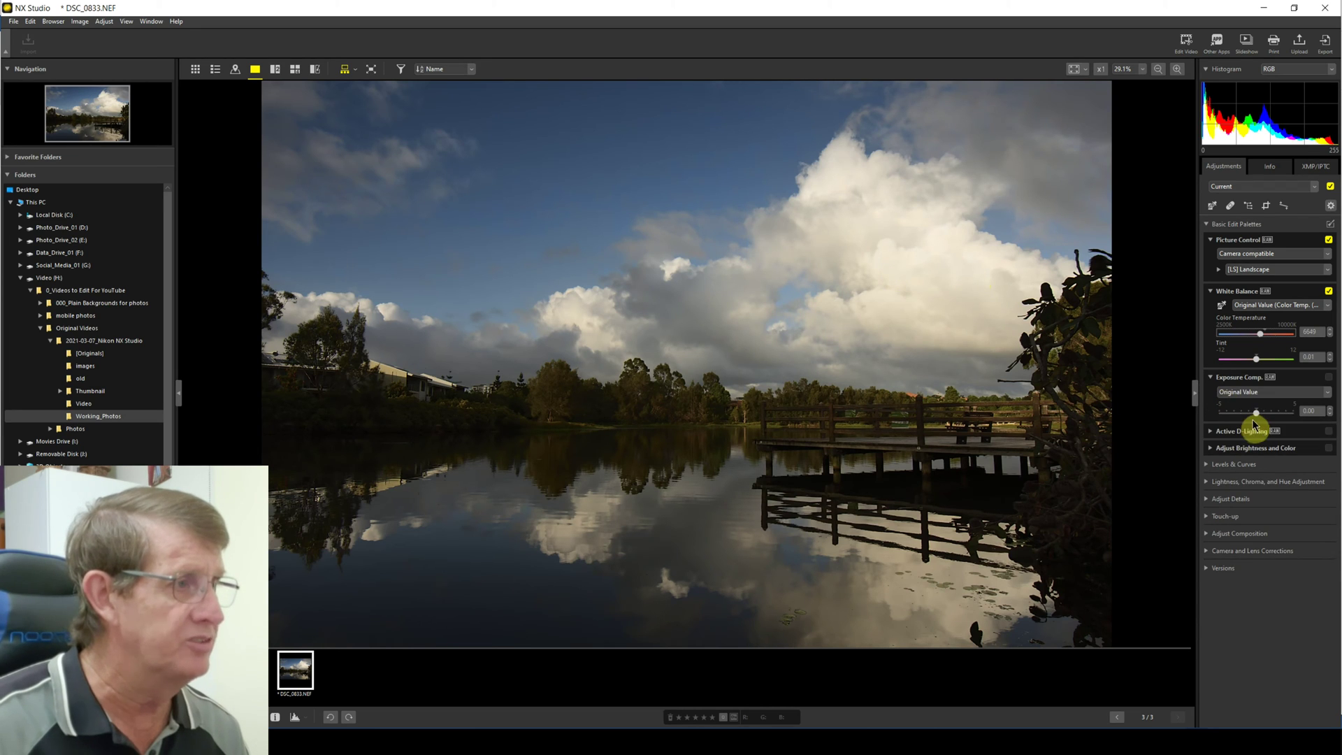
pyautogui.moveTo(1254, 413); pyautogui.dragTo(1260, 413)
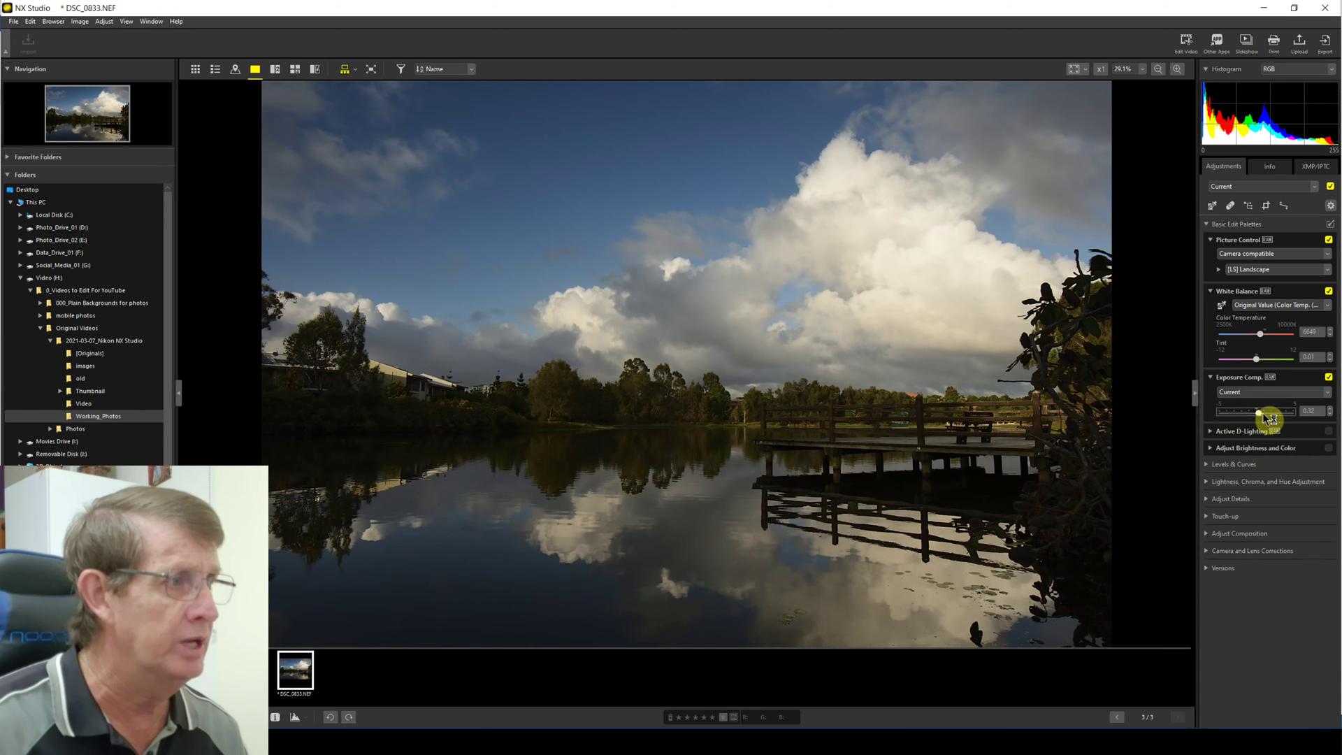
pyautogui.moveTo(1270, 418); pyautogui.dragTo(1274, 418)
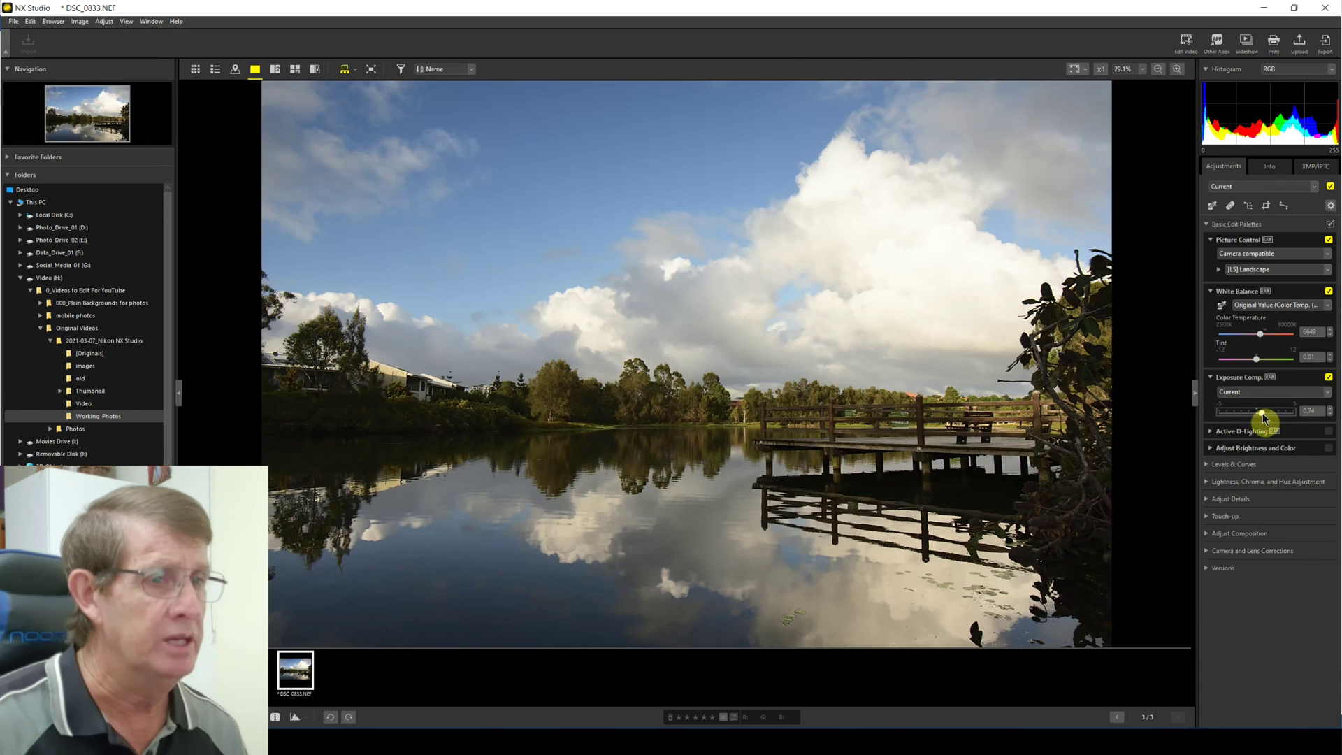
pyautogui.hotkey('ctrl', 'z')
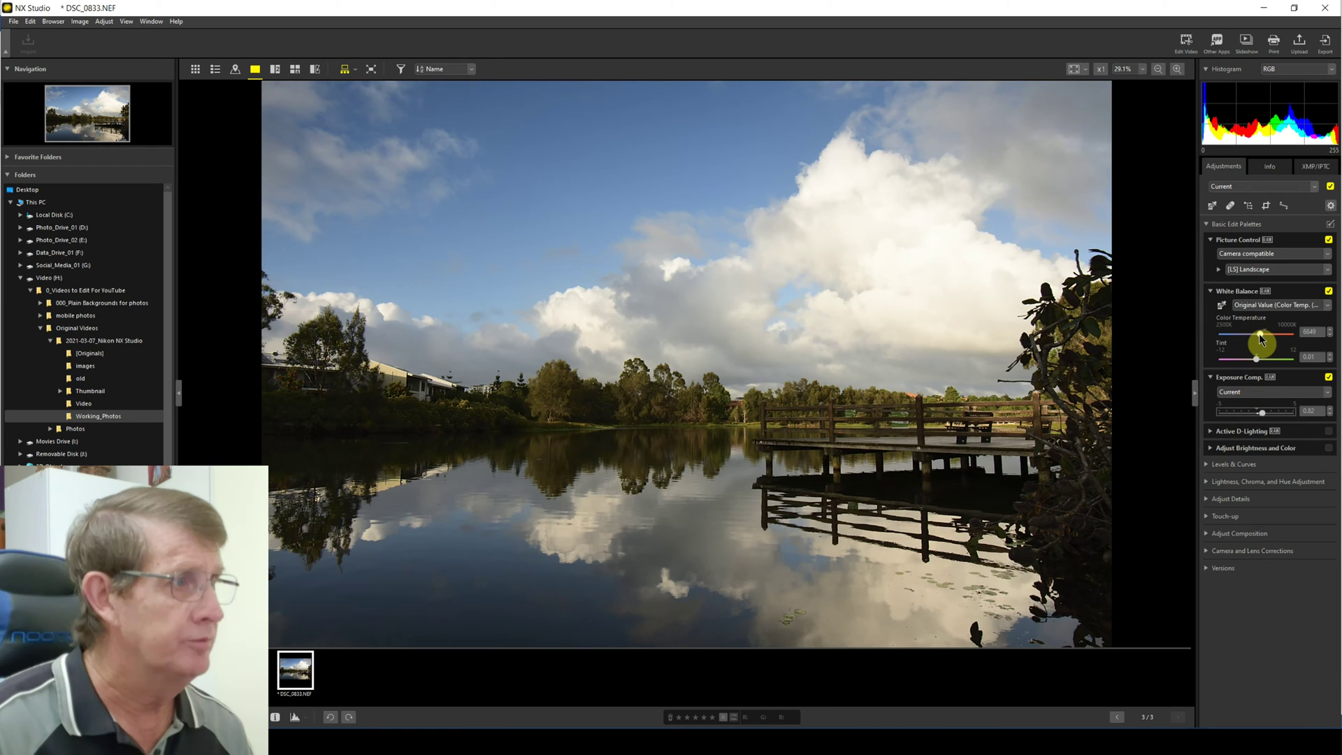
pyautogui.moveTo(1260, 334); pyautogui.dragTo(1268, 339)
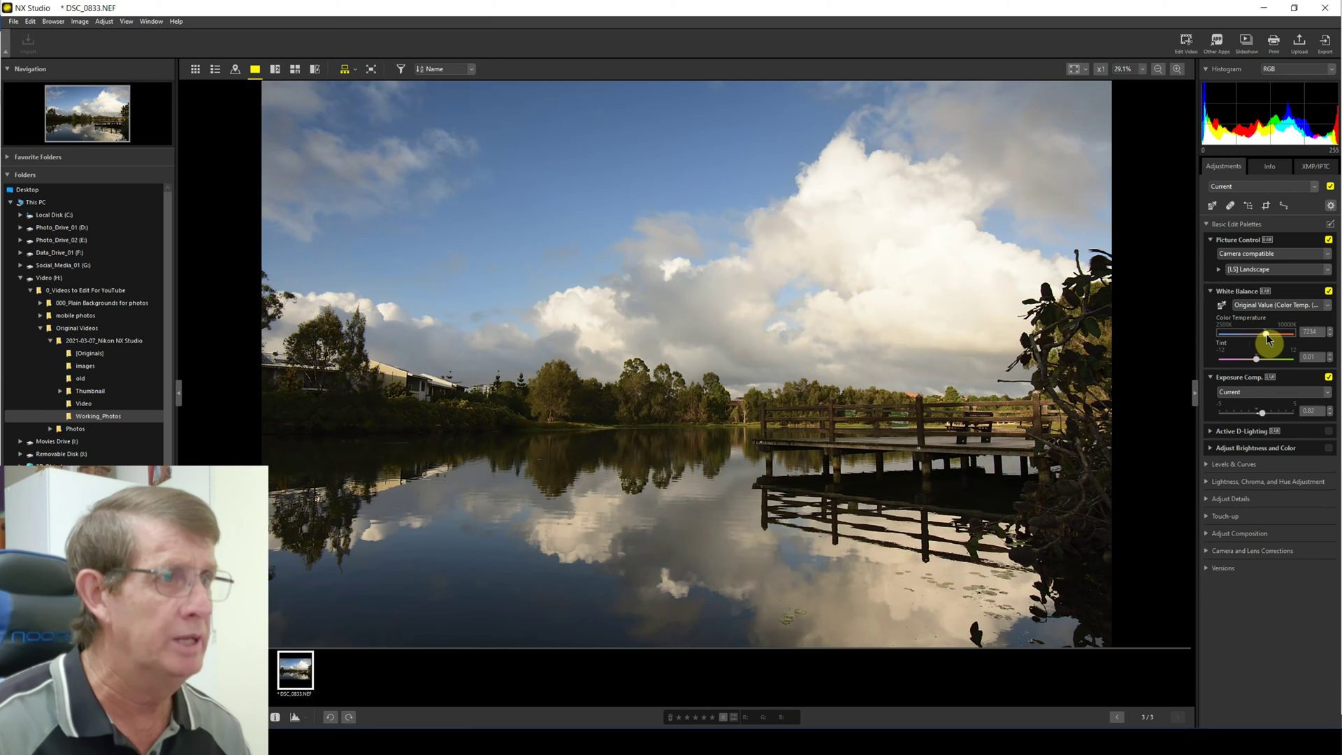
pyautogui.moveTo(1267, 333); pyautogui.dragTo(1276, 334)
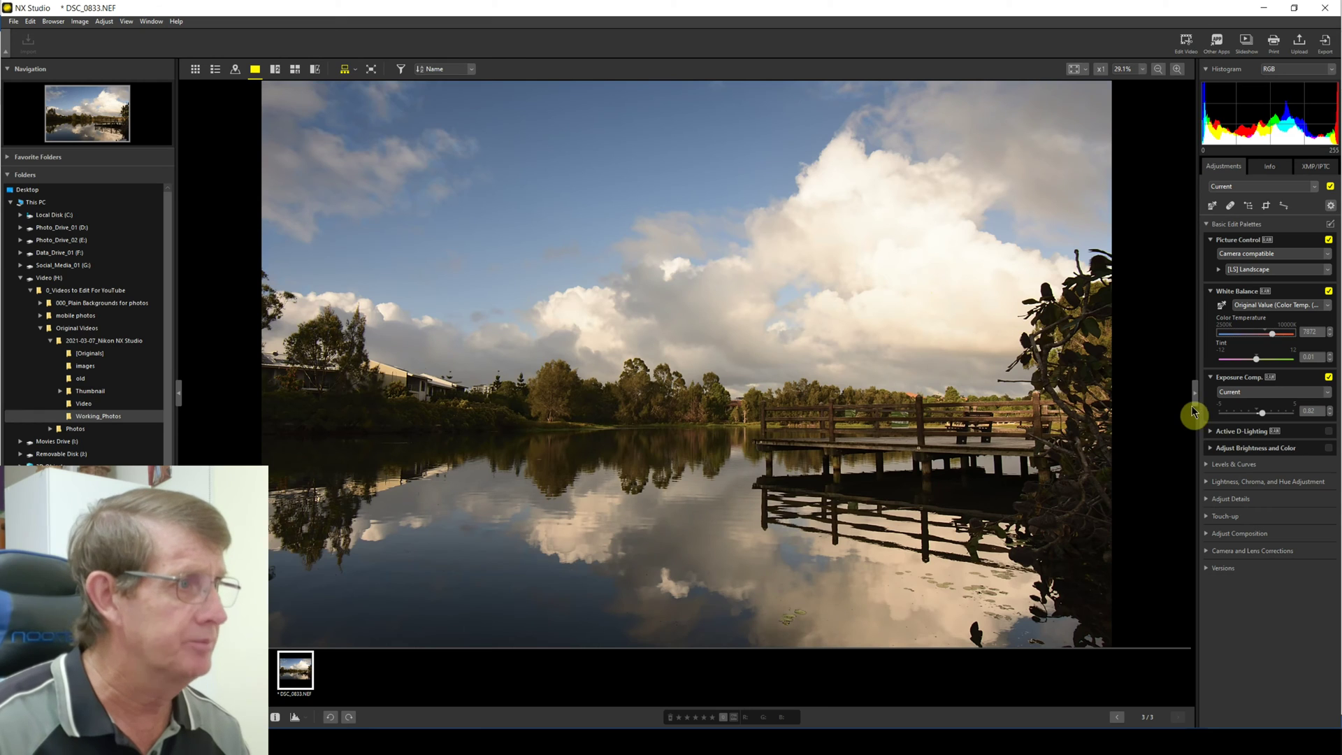
# - Choose Normal from the Active D-Lighting strength dropdown for DSC_0833
pyautogui.click(1242, 448)
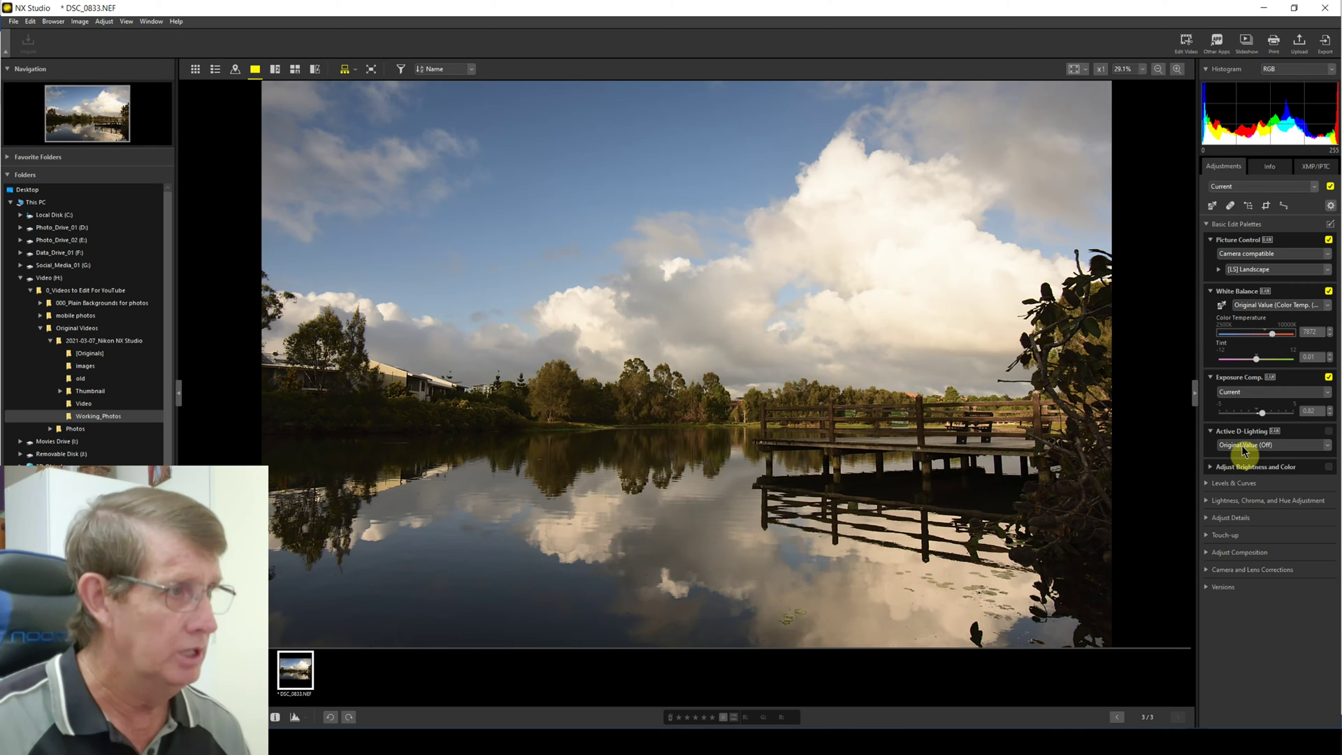
pyautogui.click(1242, 448)
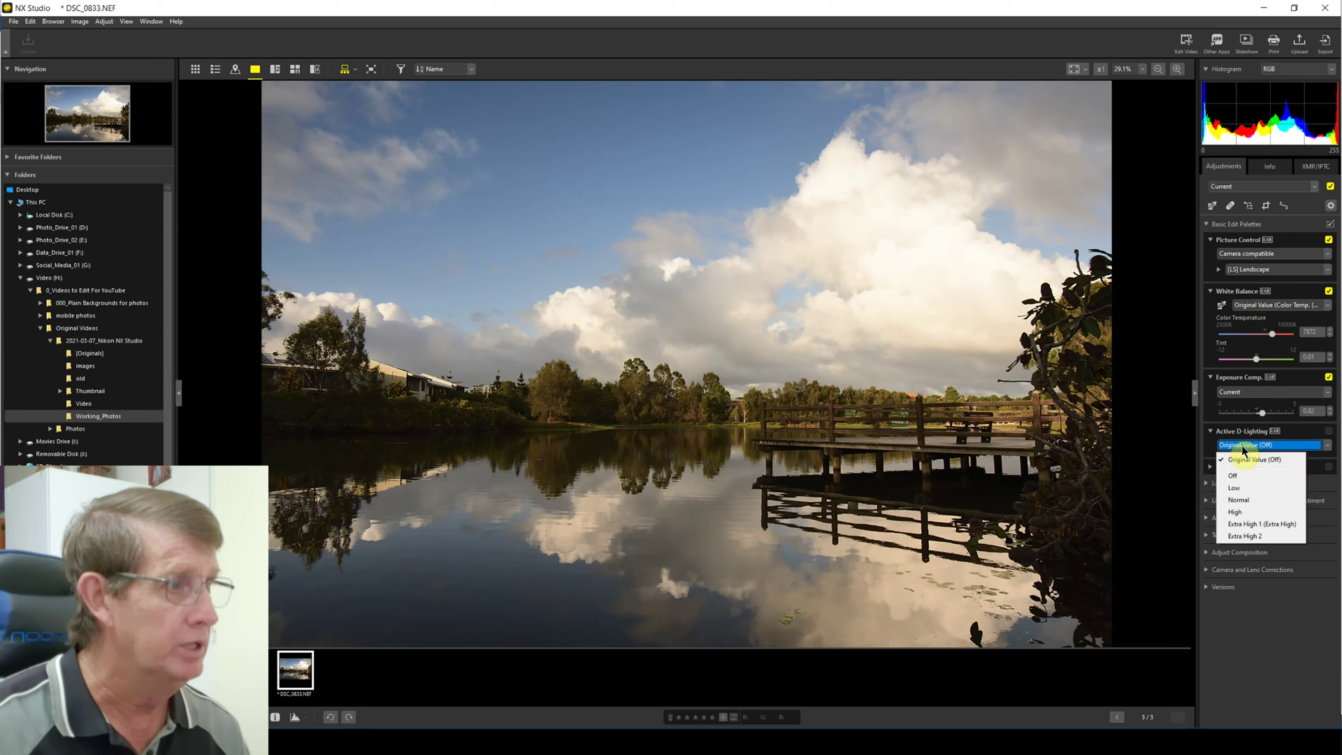
pyautogui.click(1238, 502)
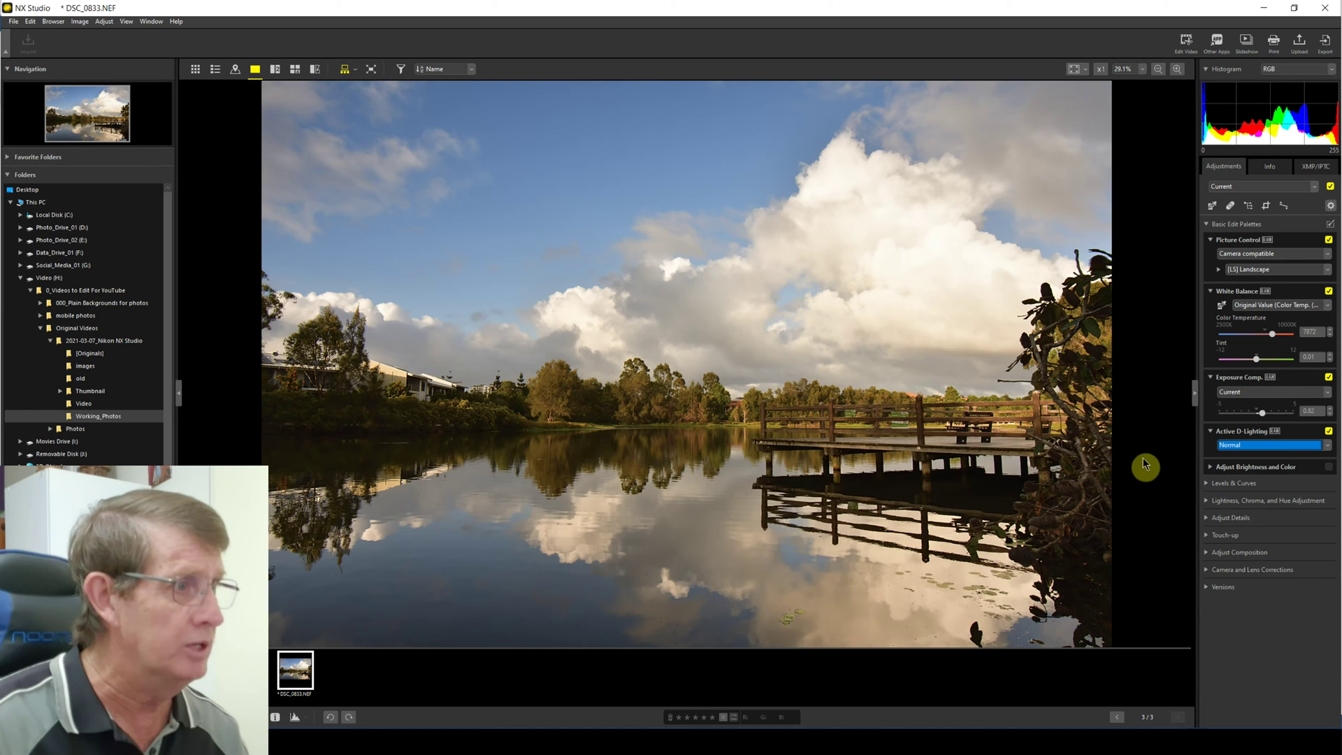
# - Set Highlight Protection to 68 and nudge Contrast up to about 10 in Adjust Brightness and Color
pyautogui.click(1210, 469)
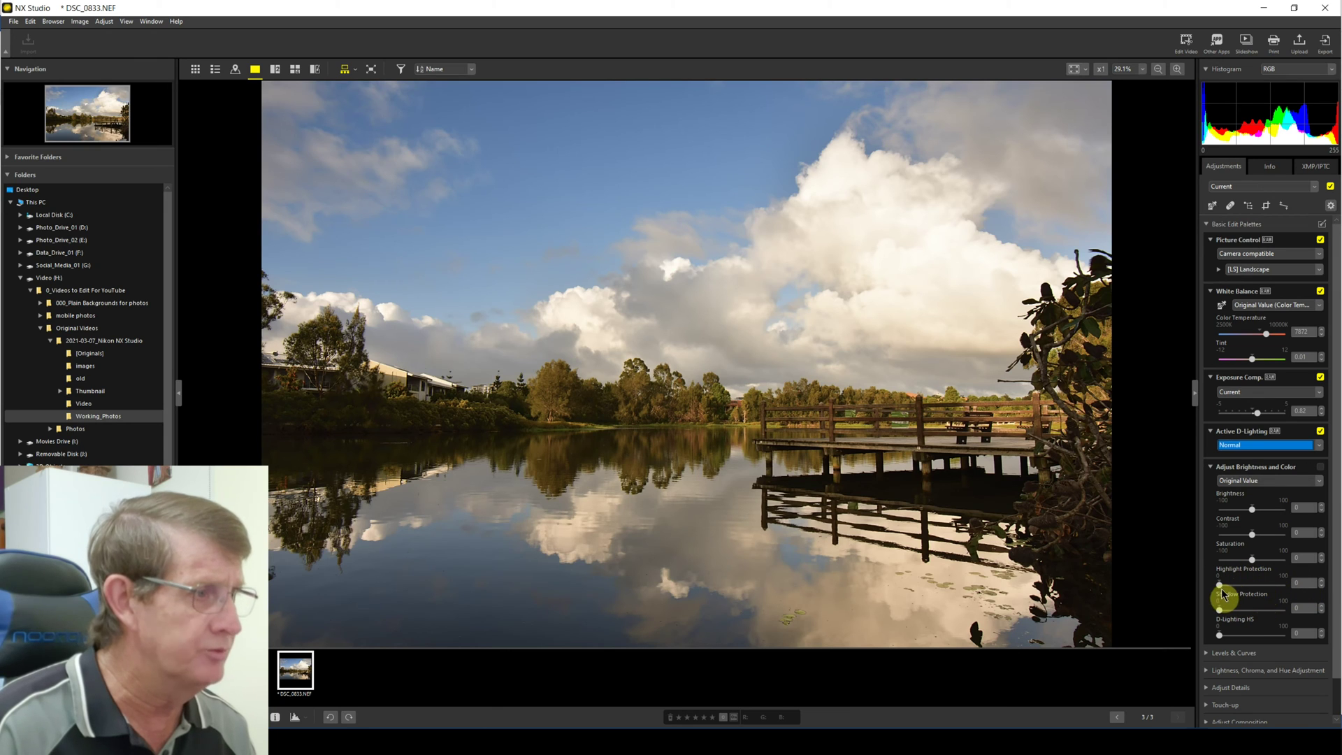
pyautogui.moveTo(1219, 587); pyautogui.dragTo(1237, 589)
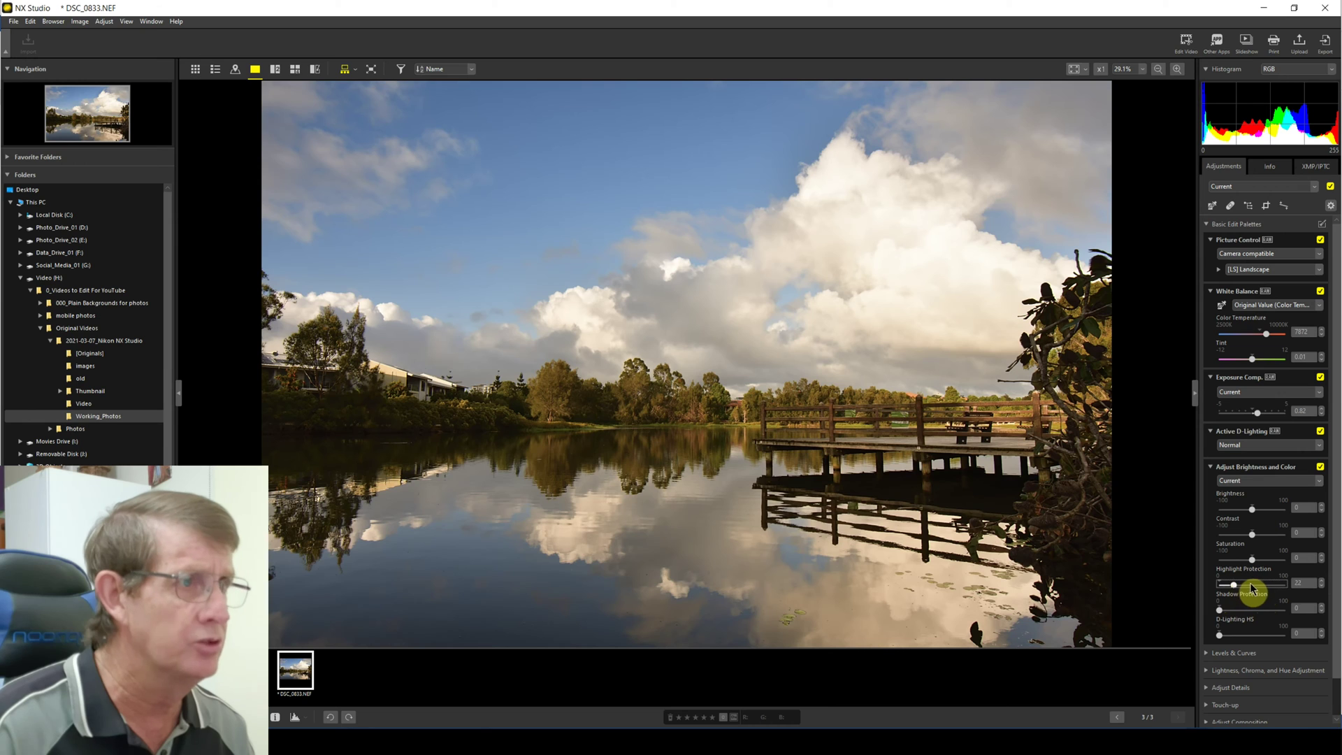
pyautogui.click(1264, 584)
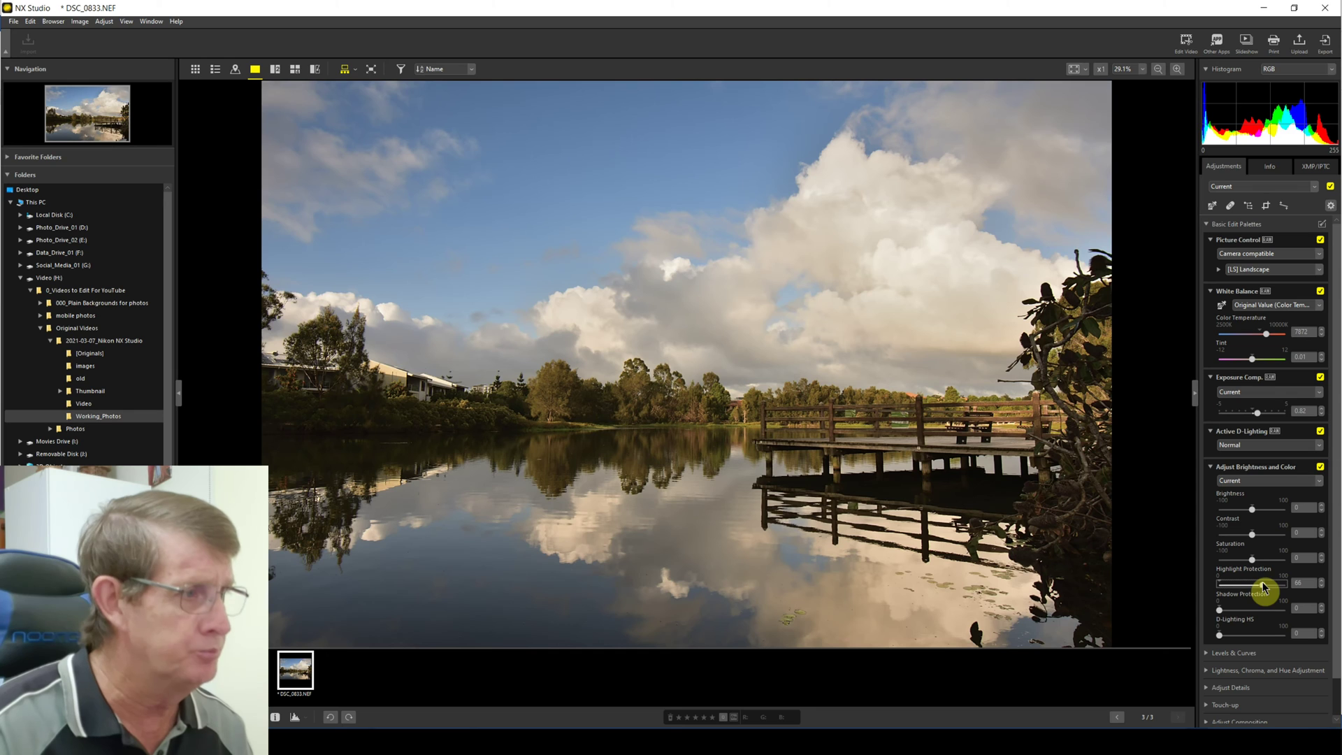
pyautogui.moveTo(1263, 587); pyautogui.dragTo(1241, 612)
pyautogui.click(1220, 610)
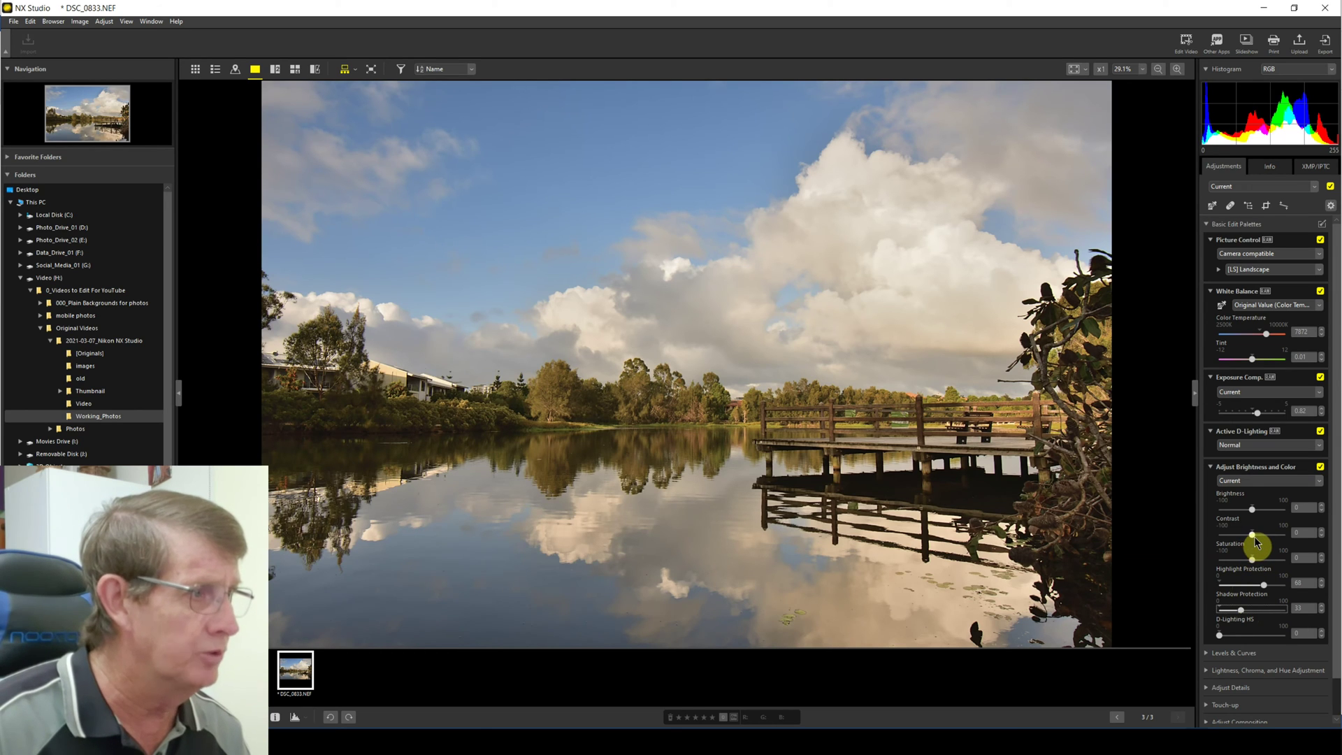
pyautogui.moveTo(1251, 537); pyautogui.dragTo(1254, 538)
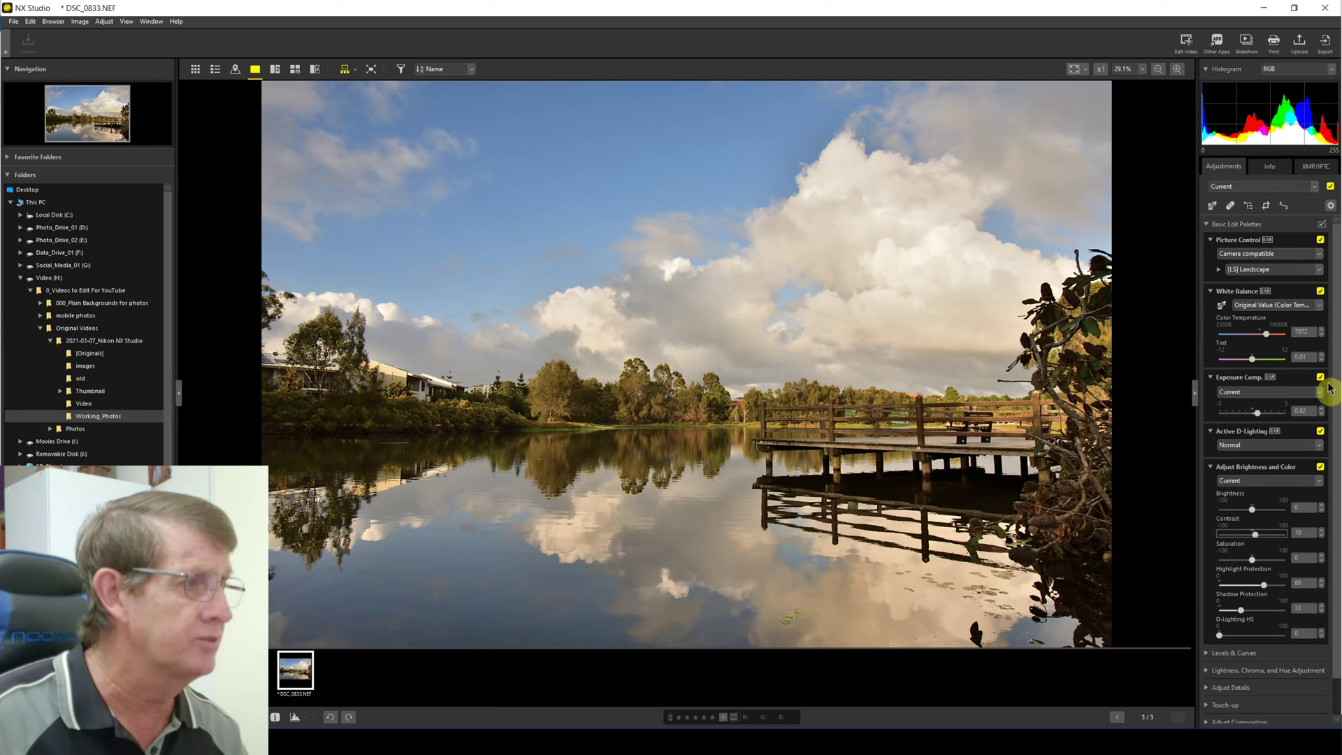
# - Toggle the Active D-Lighting checkbox on DSC_0833 to compare the image with and without it
pyautogui.click(1319, 431)
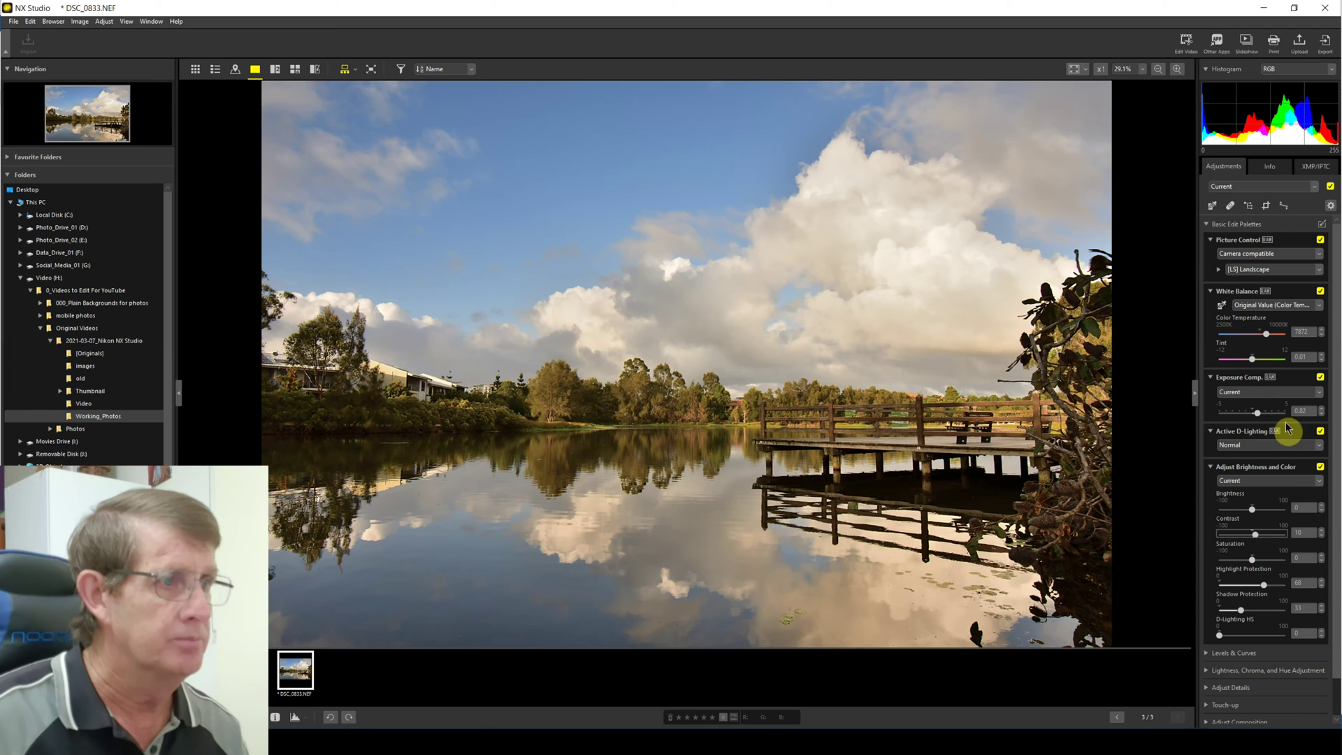
# - In the export settings, enable Change image size and set the long edge to 2048 pixels
pyautogui.click(1325, 49)
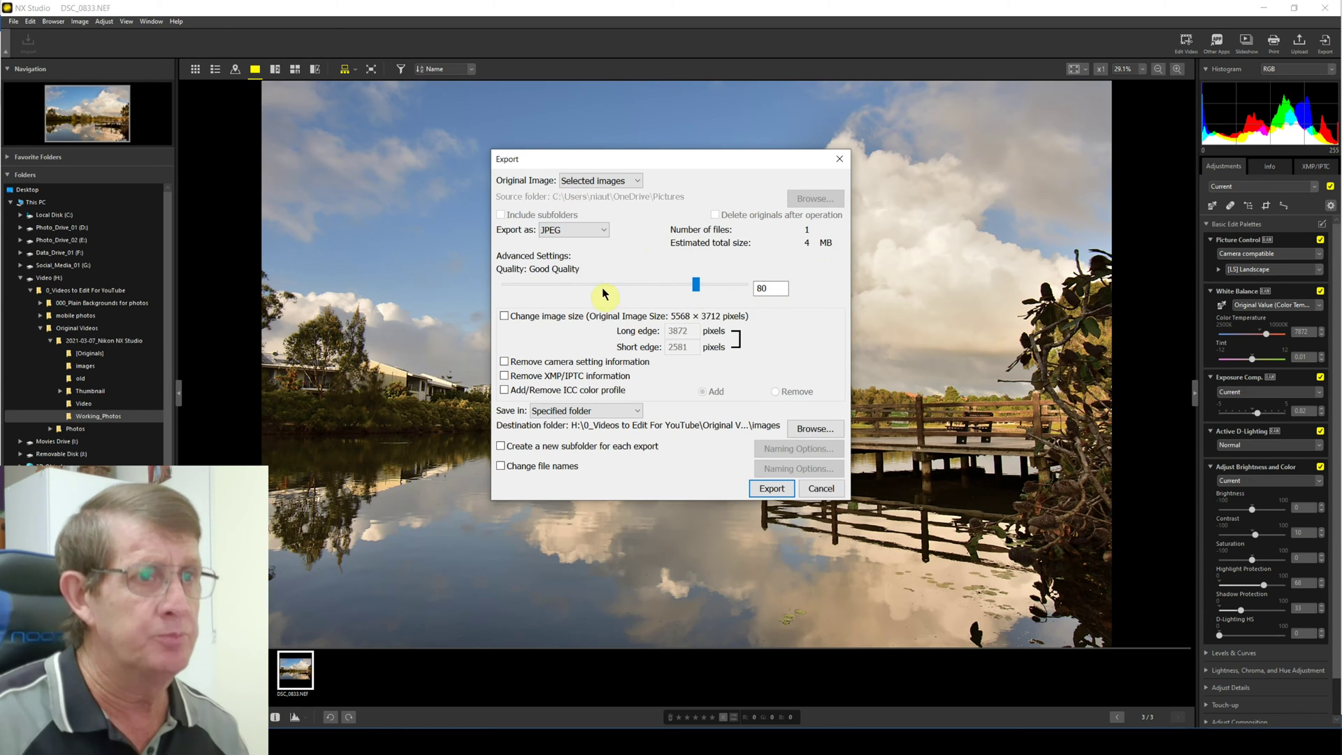
pyautogui.click(506, 319)
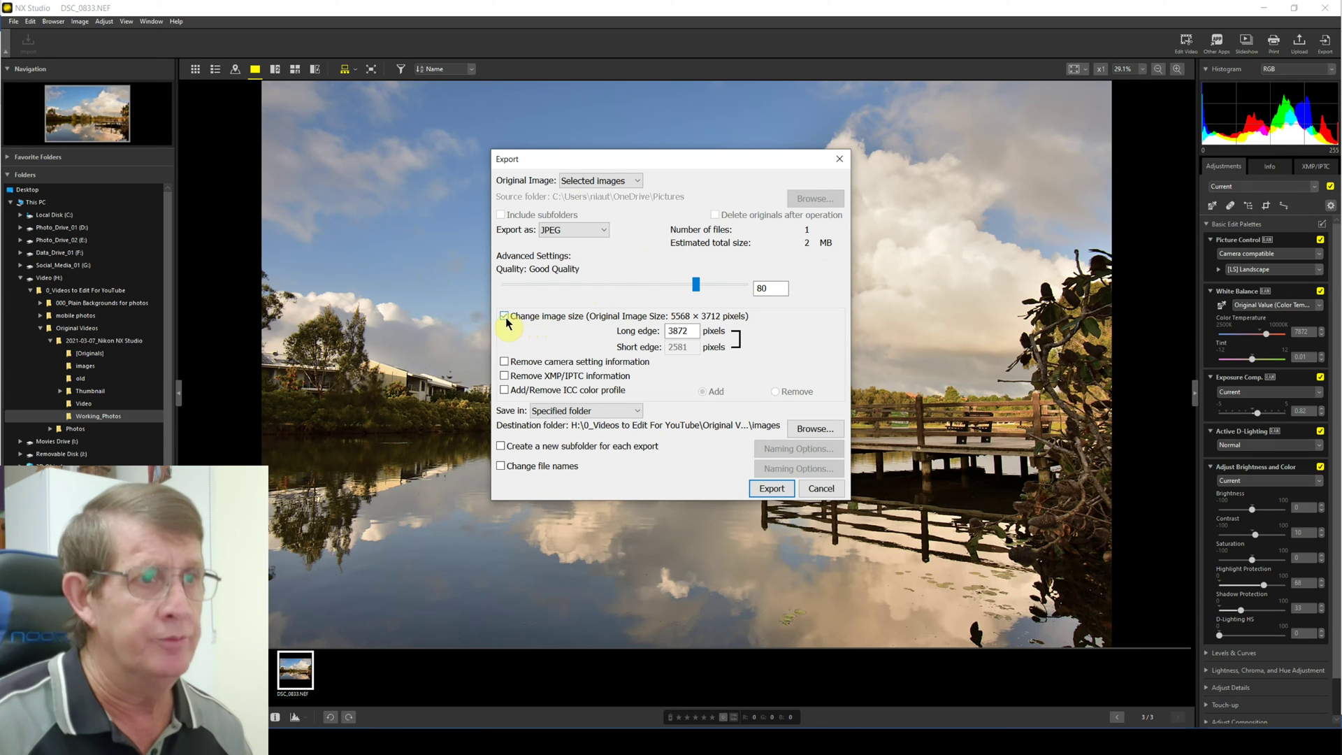
pyautogui.doubleClick(681, 334)
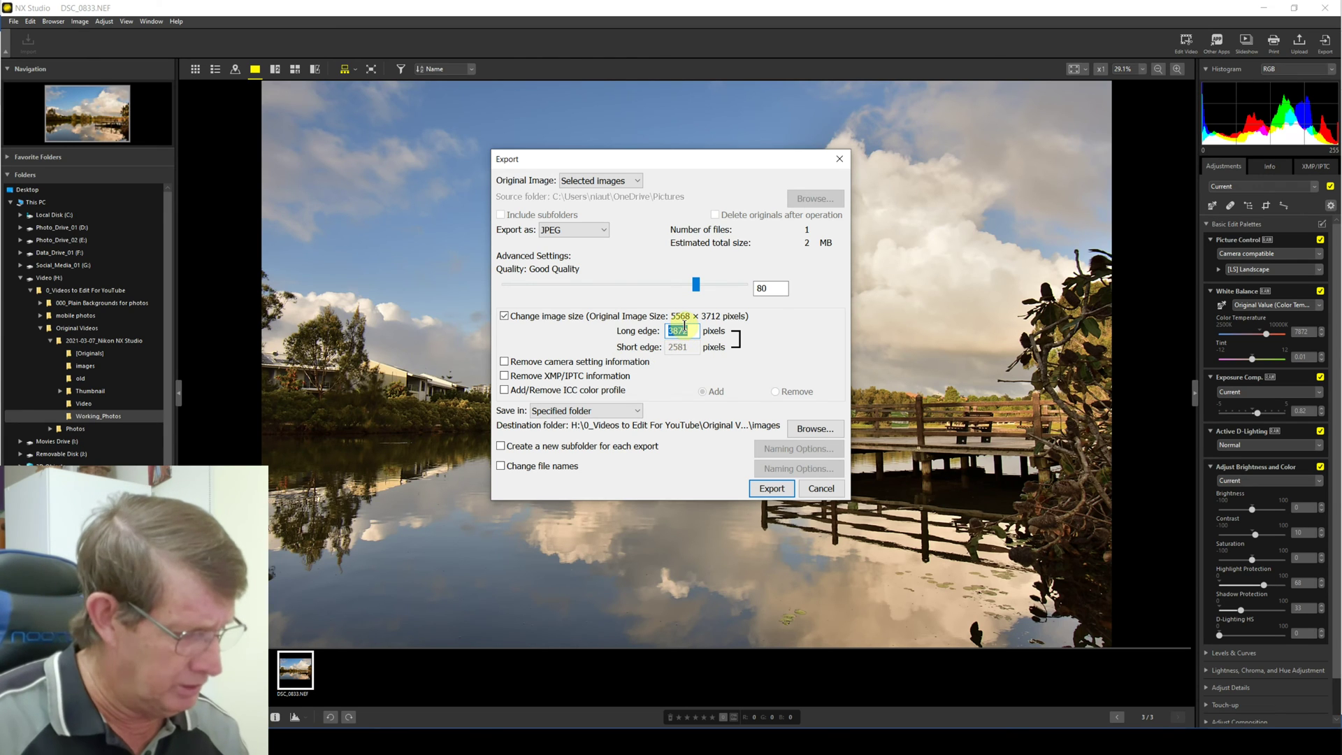
pyautogui.write('2048')
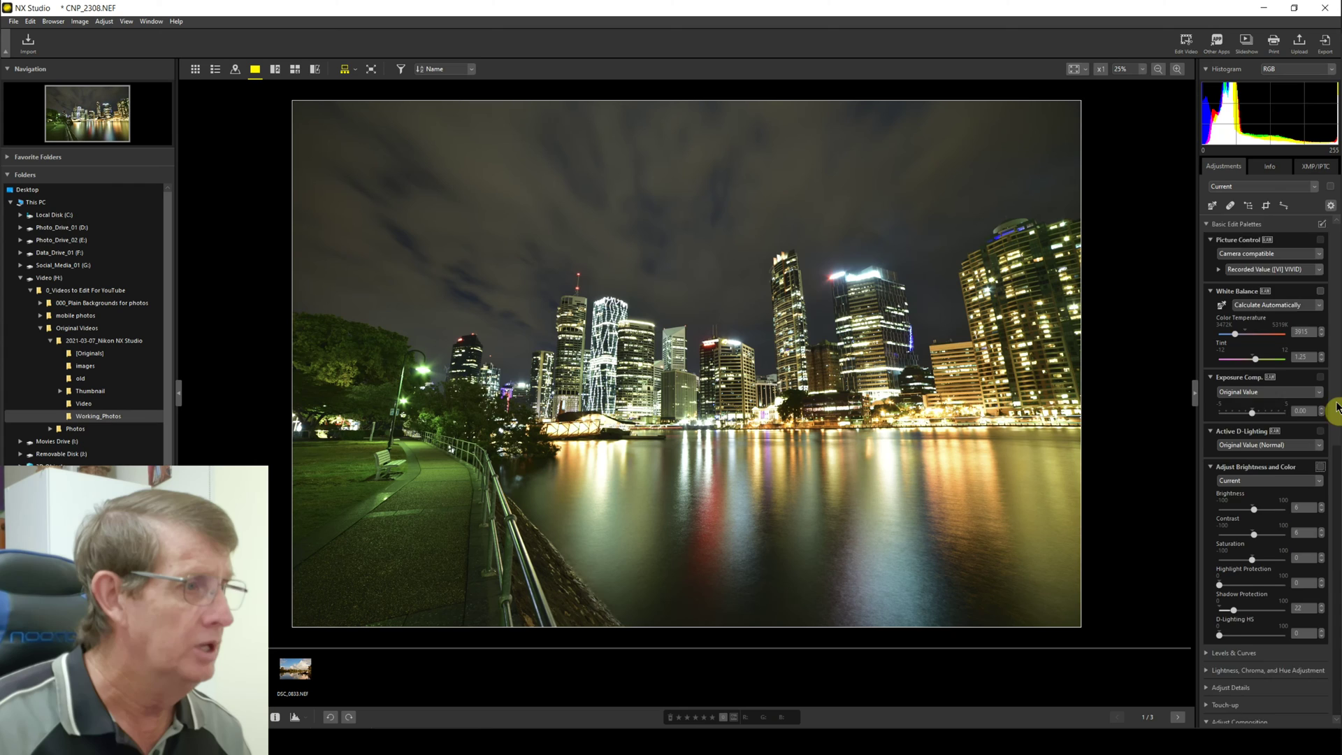
# - Set Perspective Control Vertical to about 20 so the skyline's towers stand upright
pyautogui.moveTo(1335, 410); pyautogui.dragTo(1338, 504)
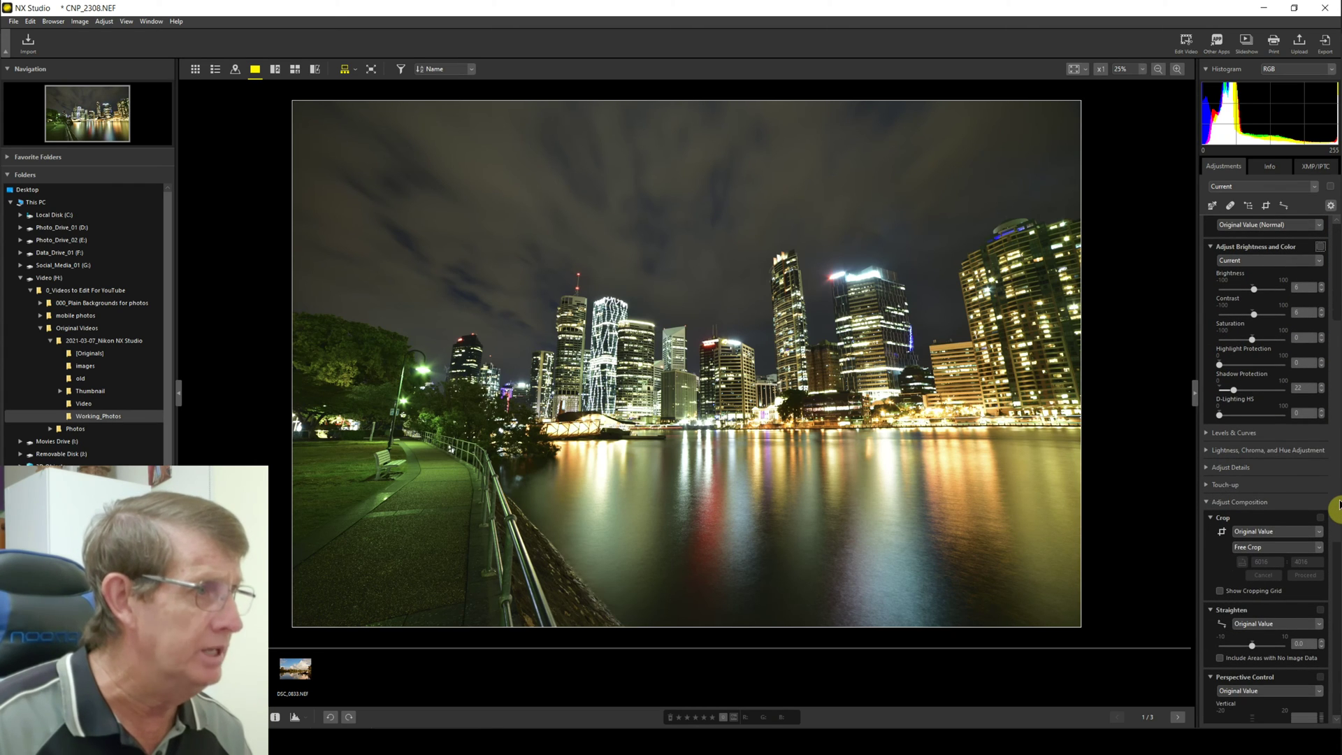
pyautogui.scroll(-4, 1258, 438)
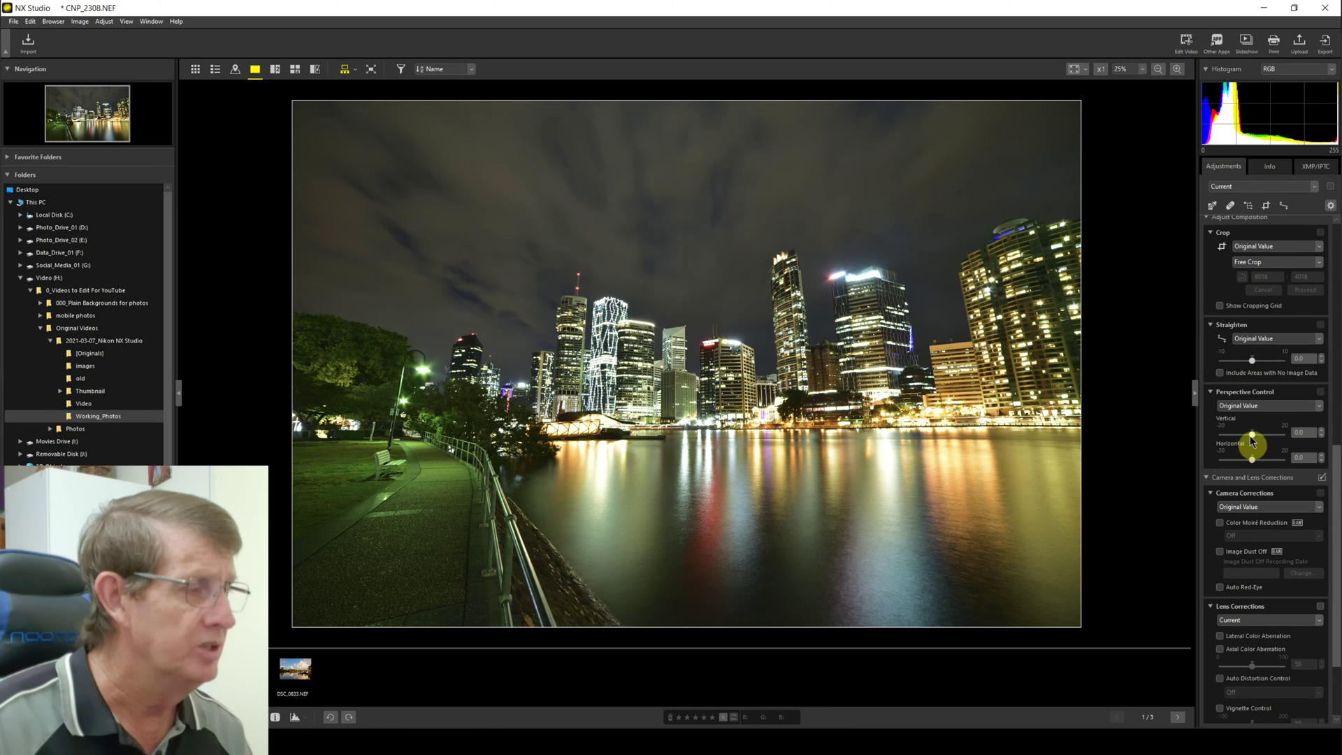
pyautogui.moveTo(1252, 434); pyautogui.dragTo(1250, 434)
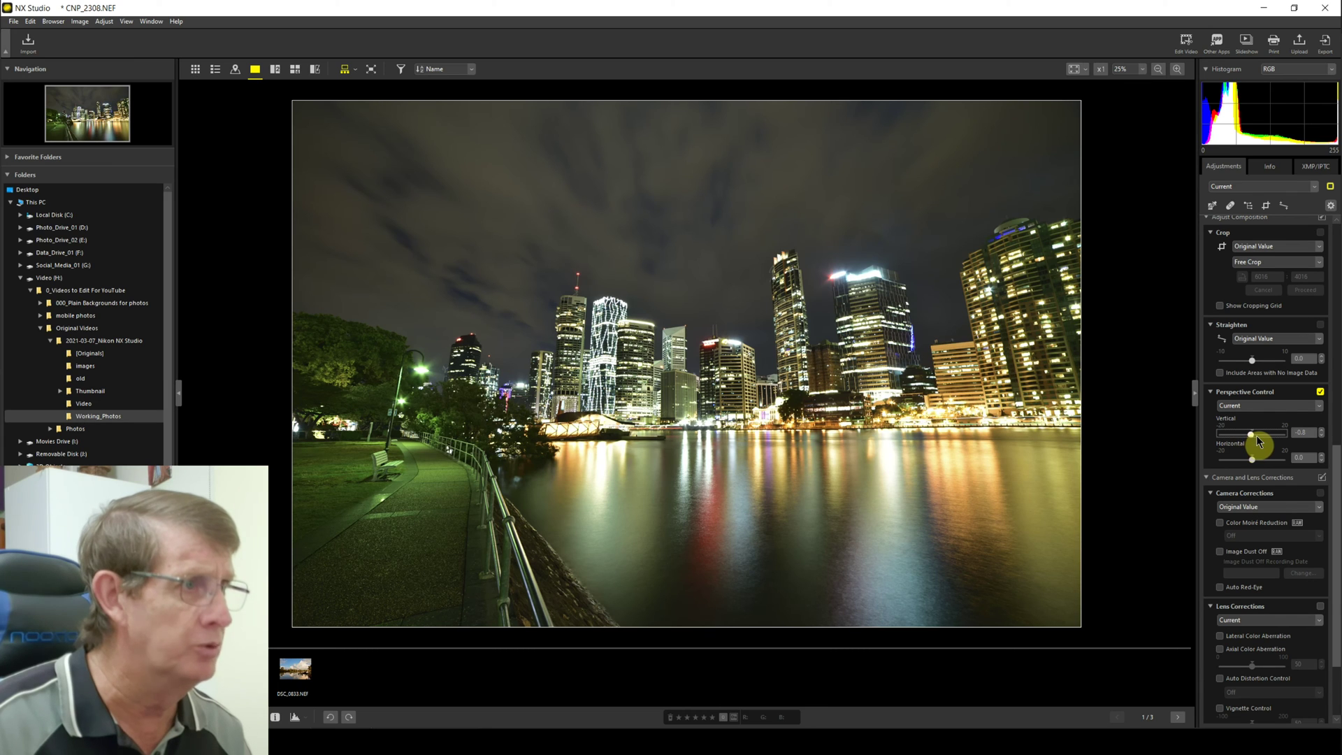
pyautogui.moveTo(1258, 438); pyautogui.dragTo(1285, 440)
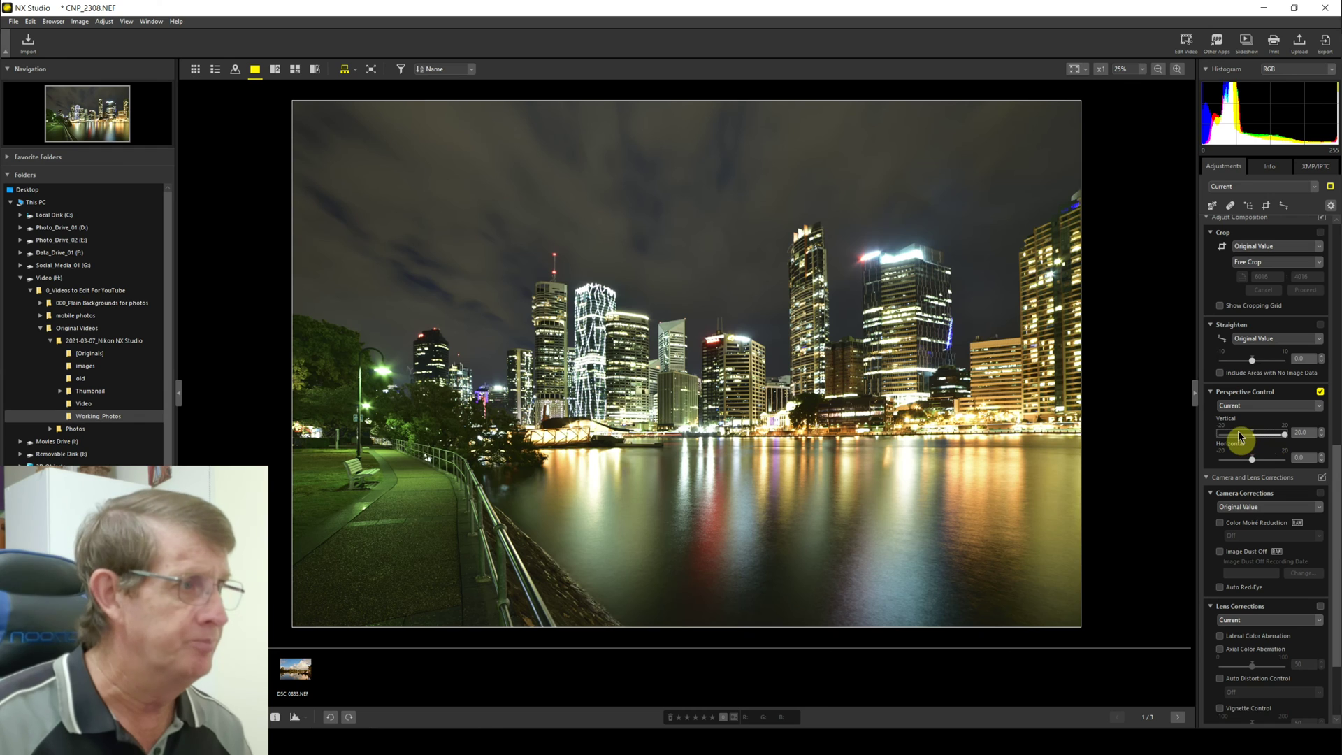
# - Raise Exposure Comp. on CNP_2308.NEF to +0.92 to brighten the night skyline
pyautogui.scroll(2, 1337, 413)
pyautogui.scroll(7, 1326, 301)
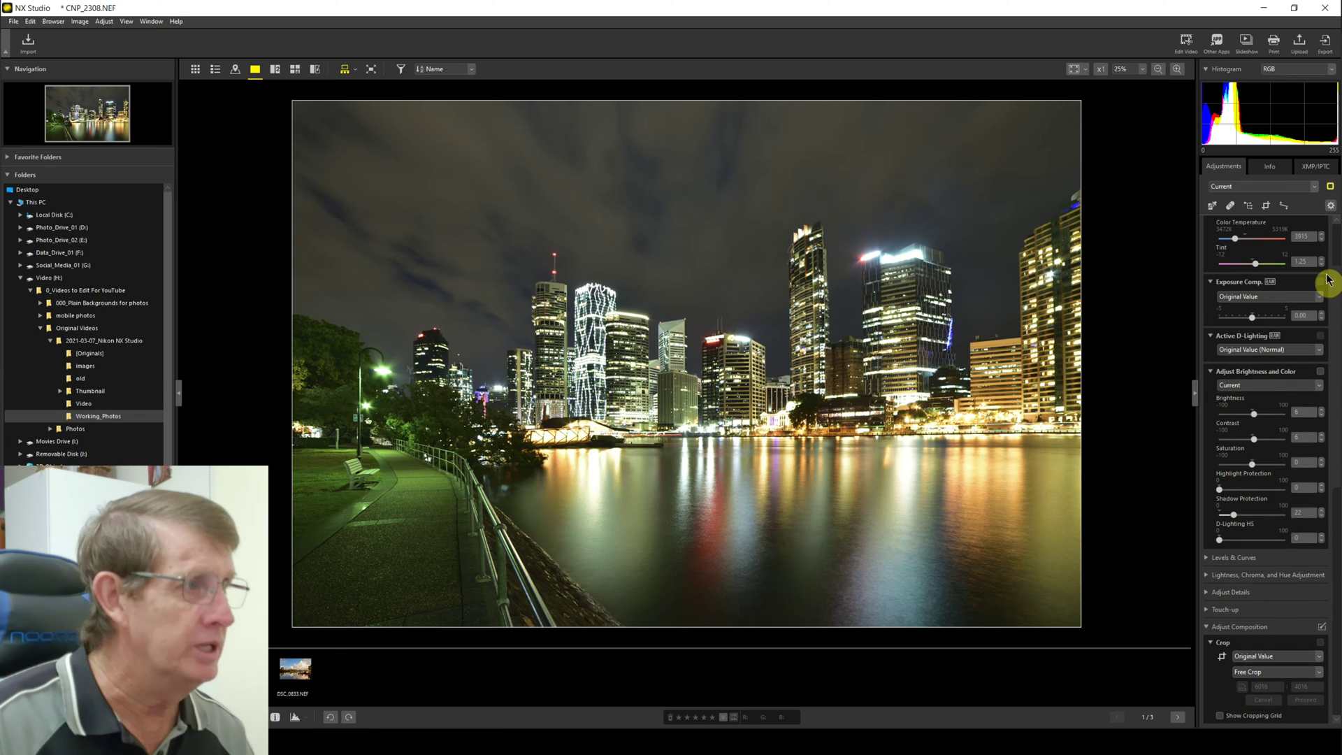
pyautogui.scroll(1, 1326, 273)
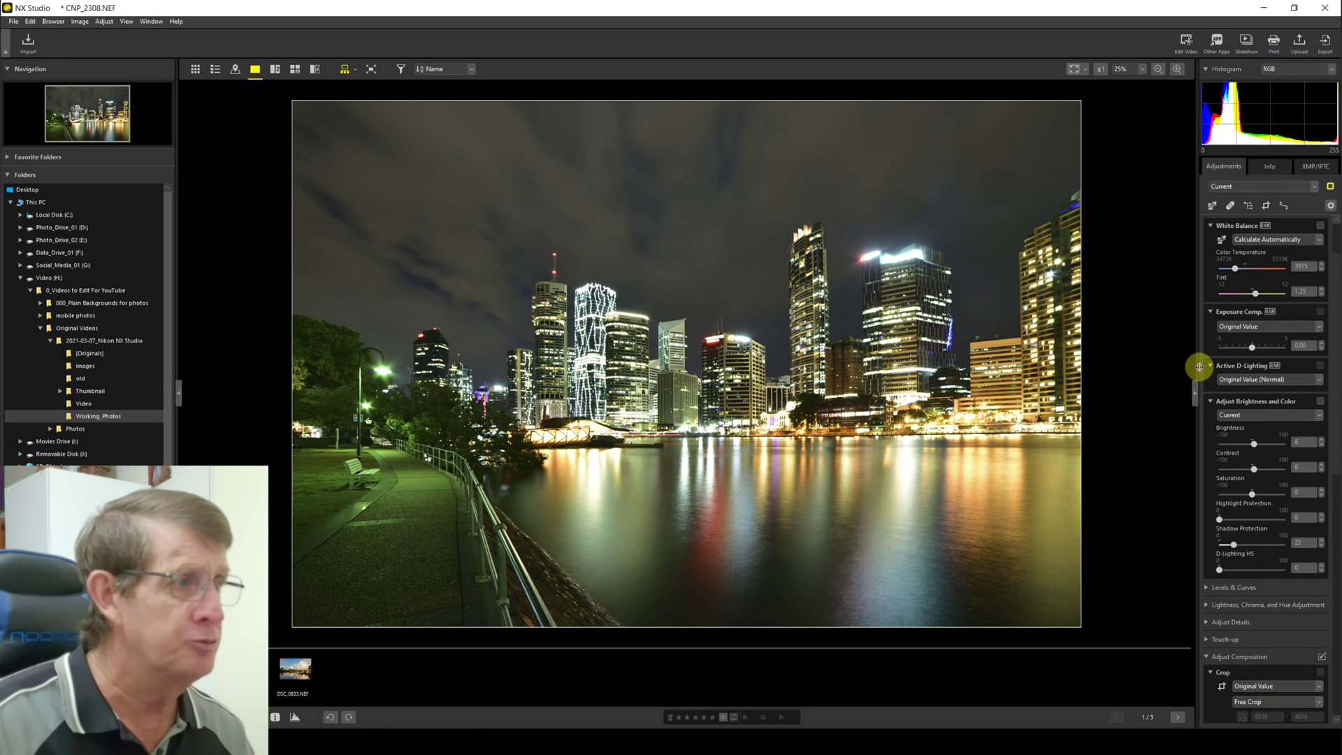
pyautogui.scroll(1, 1258, 389)
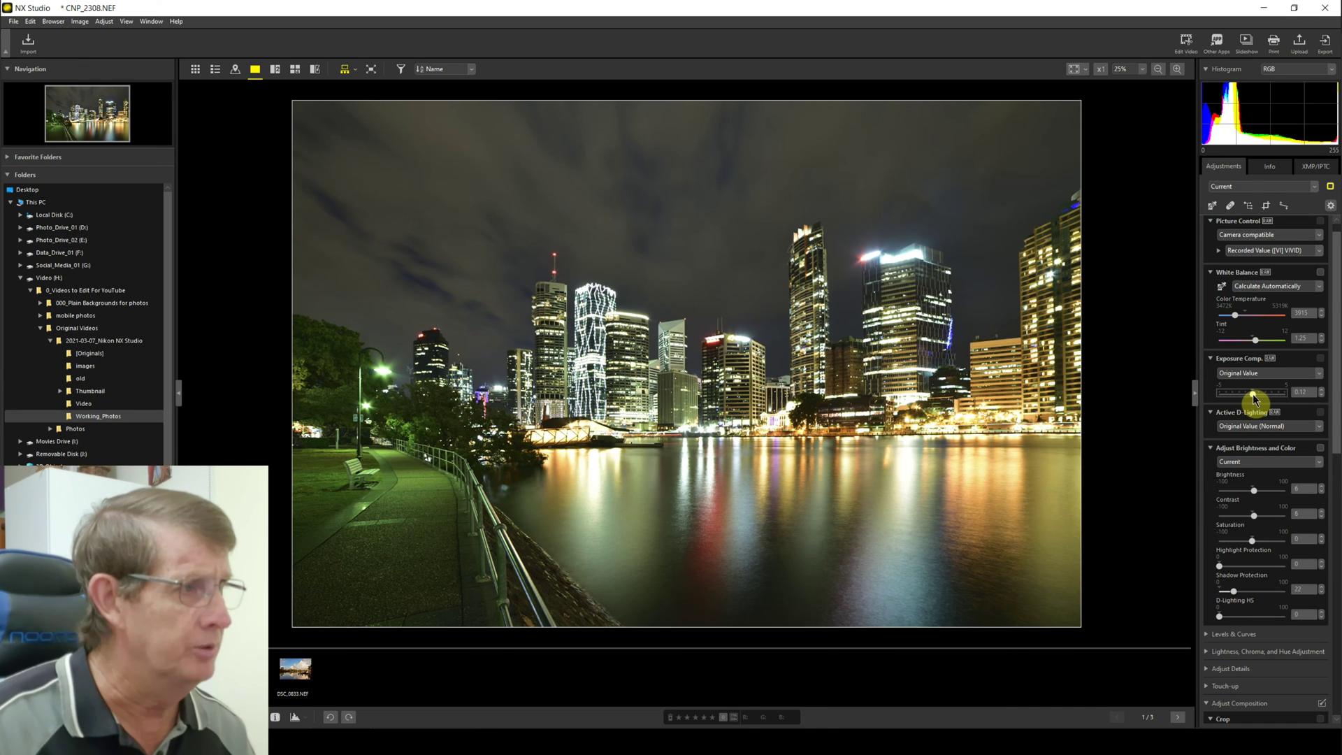
pyautogui.click(1253, 393)
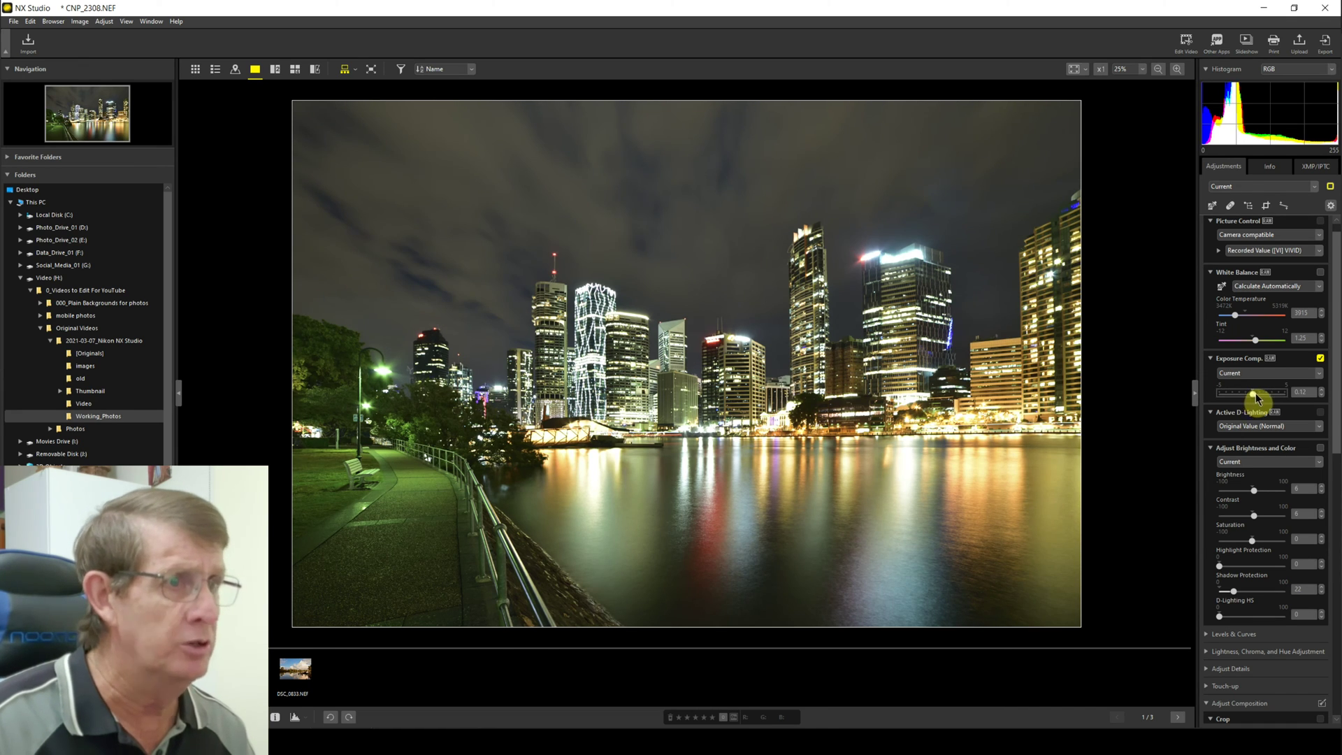
pyautogui.click(1258, 397)
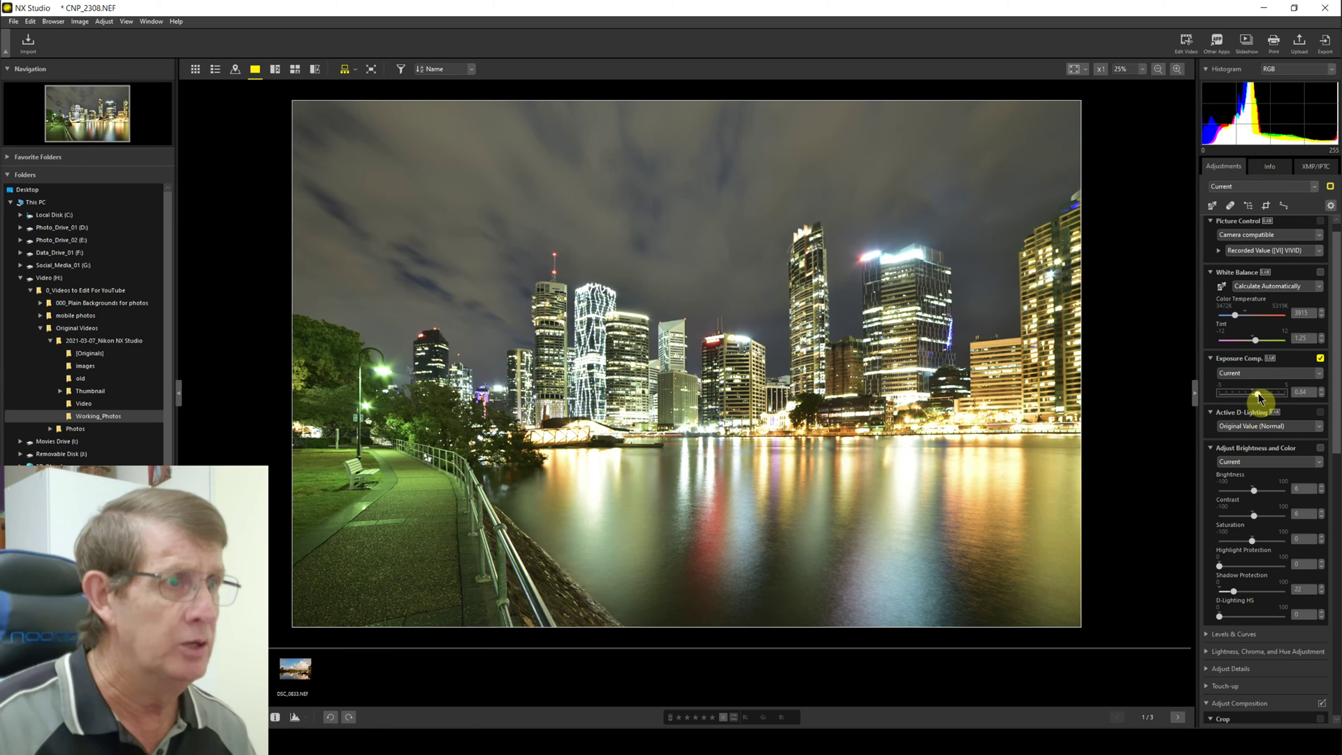
pyautogui.click(1259, 398)
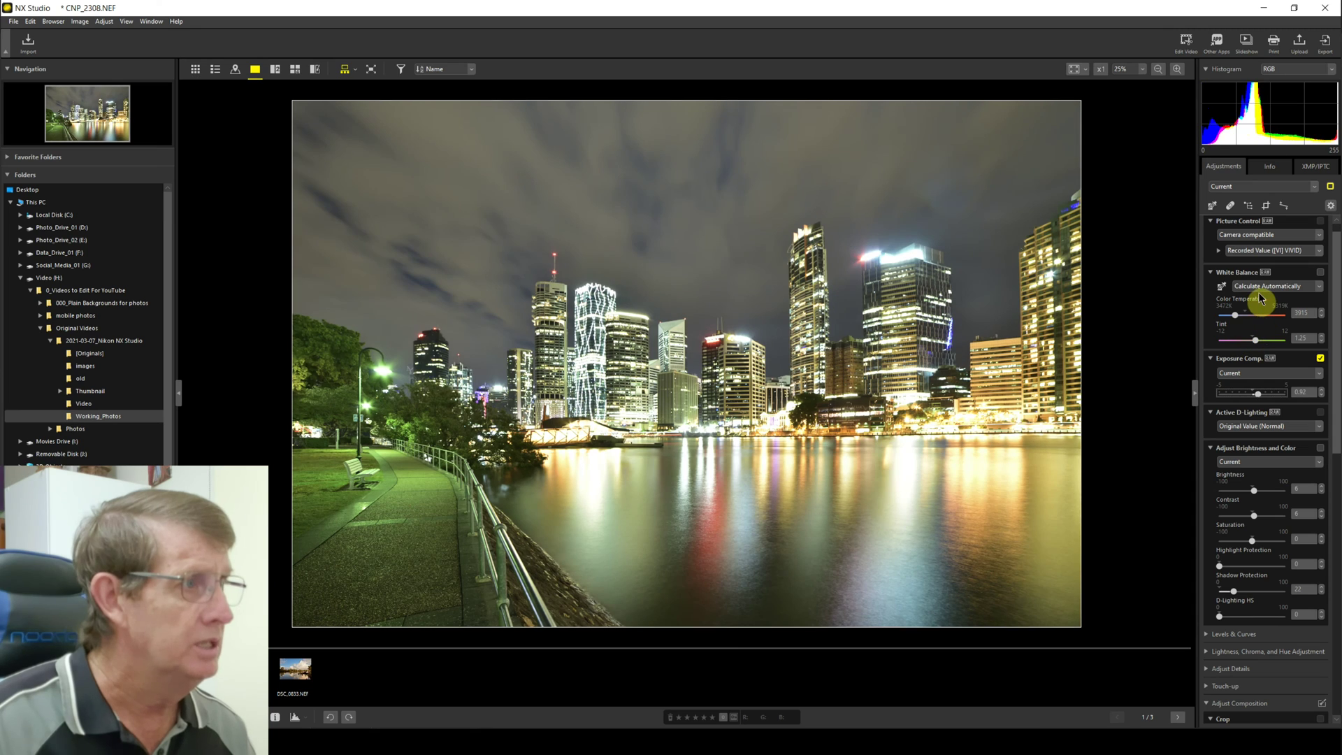
# - Lower the white balance colour temperature to 3827 K and raise Highlight Protection to 83
pyautogui.click(1232, 316)
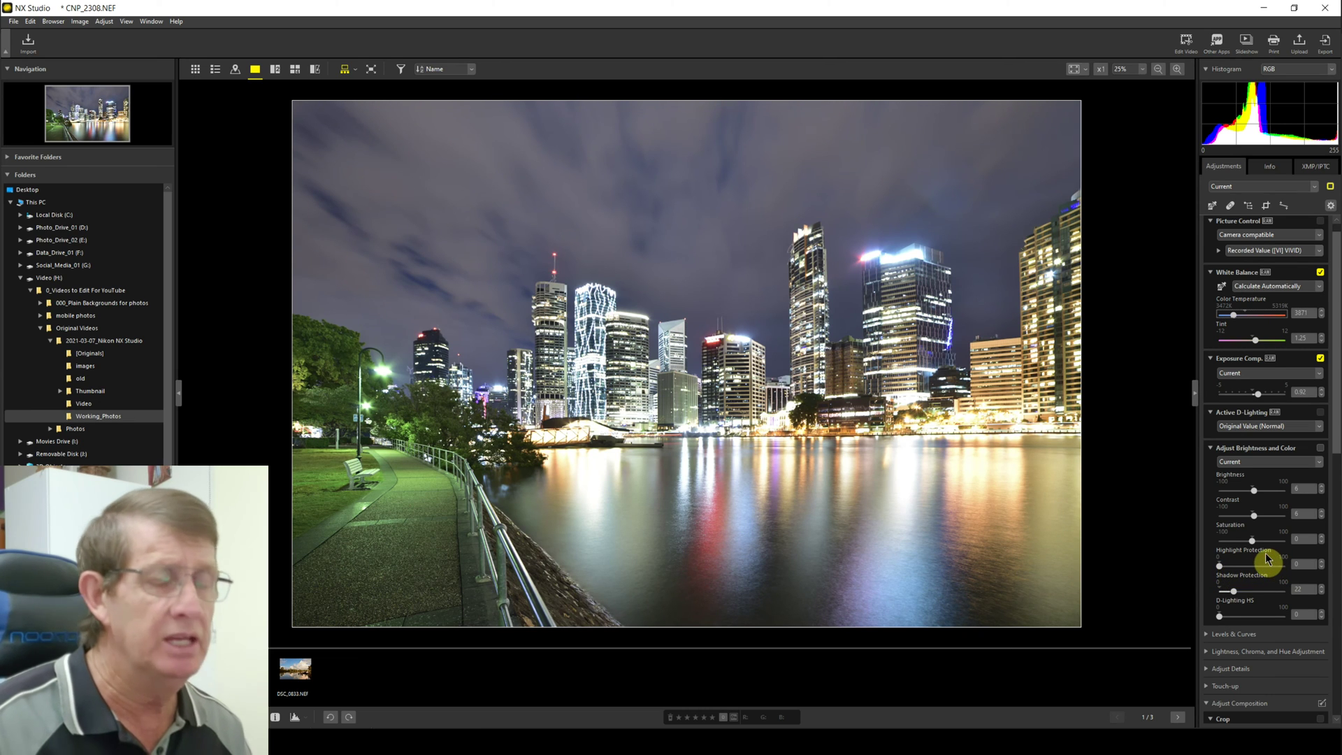
pyautogui.click(1266, 559)
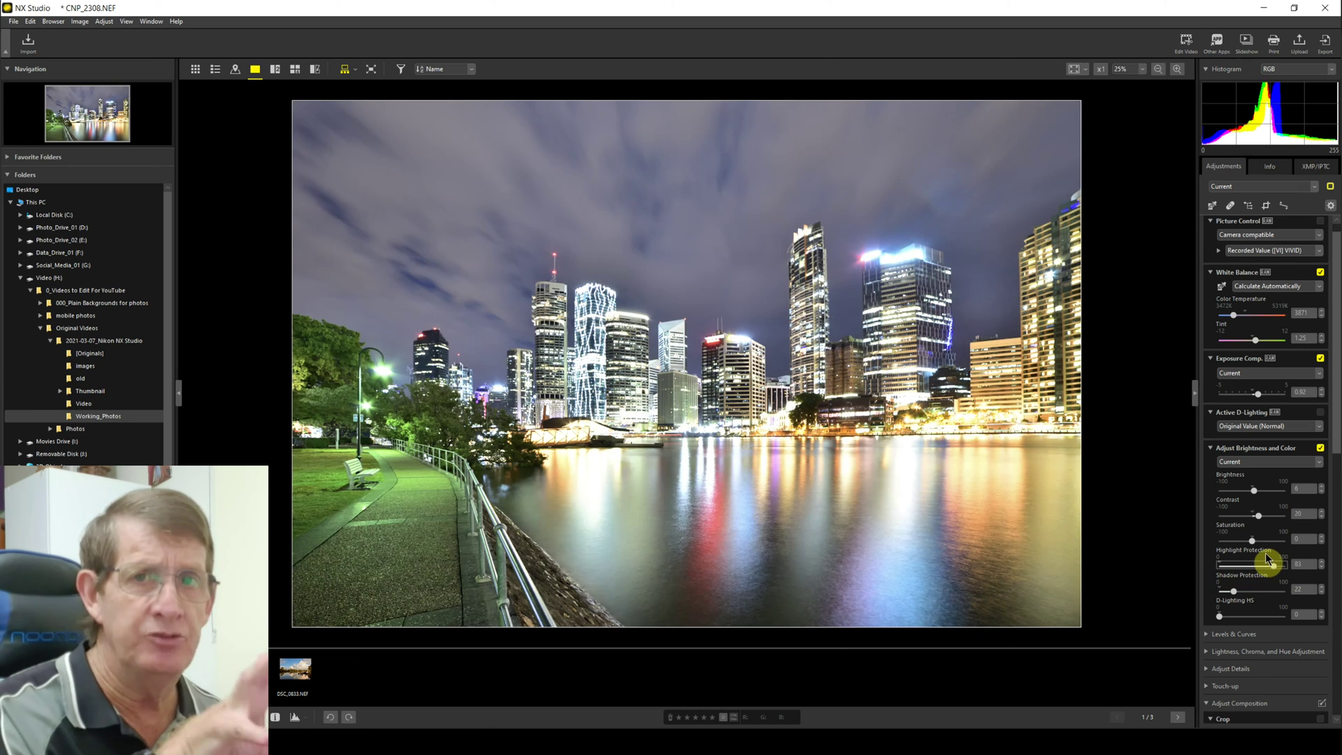
pyautogui.click(1270, 426)
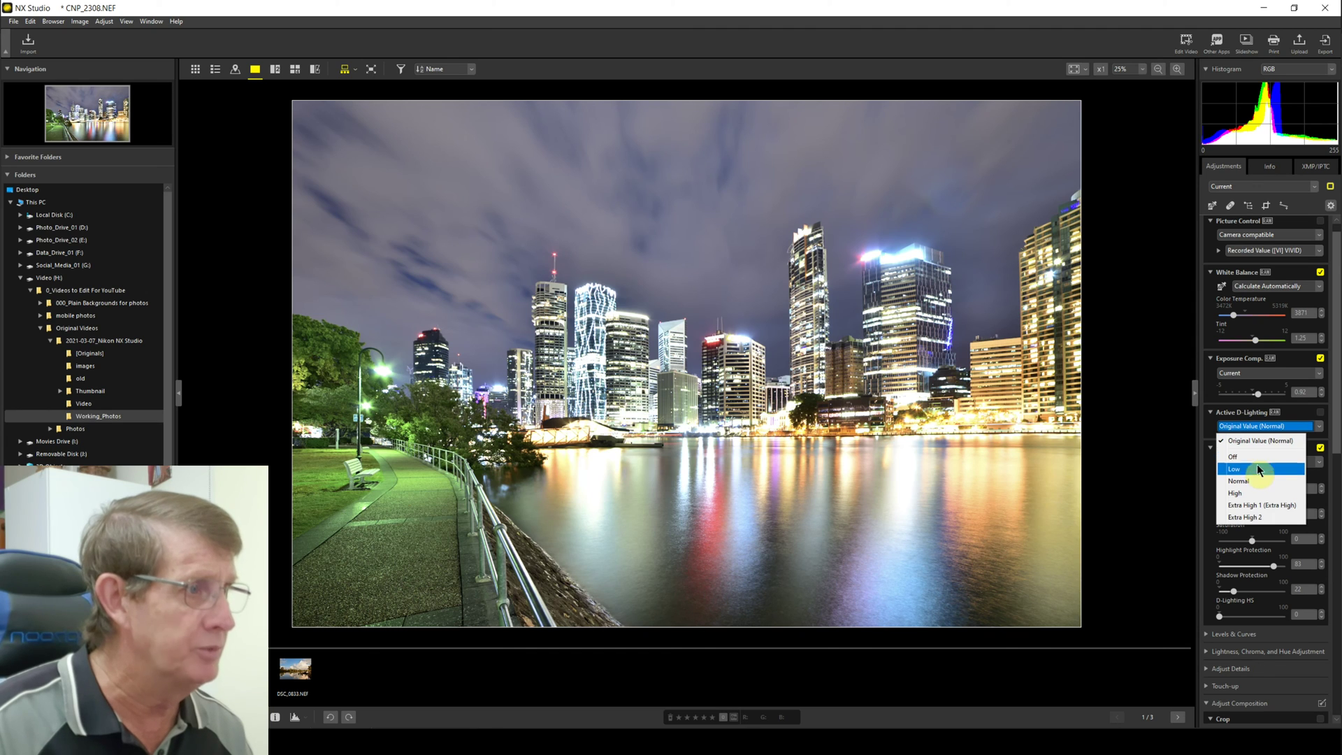
# - Try Active D-Lighting at Normal and High, then settle on Low
pyautogui.click(1252, 477)
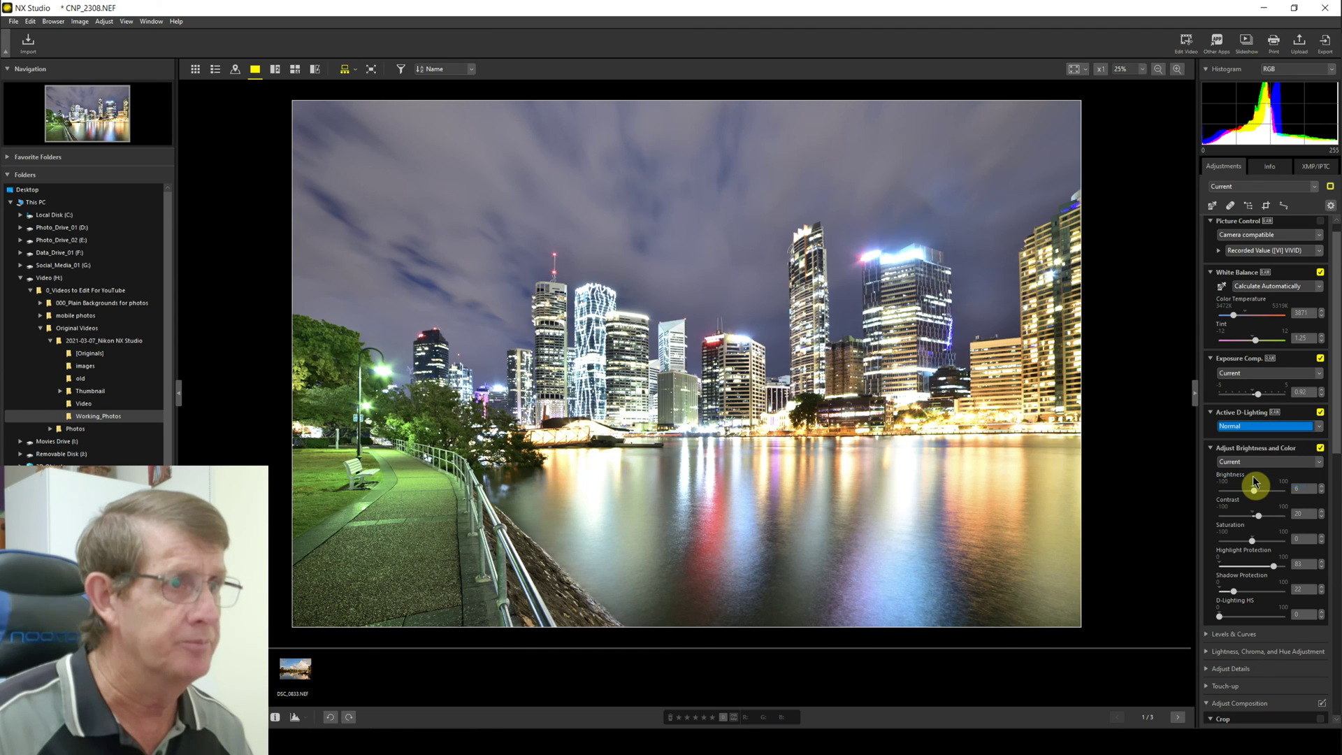
pyautogui.click(1241, 425)
pyautogui.click(1241, 491)
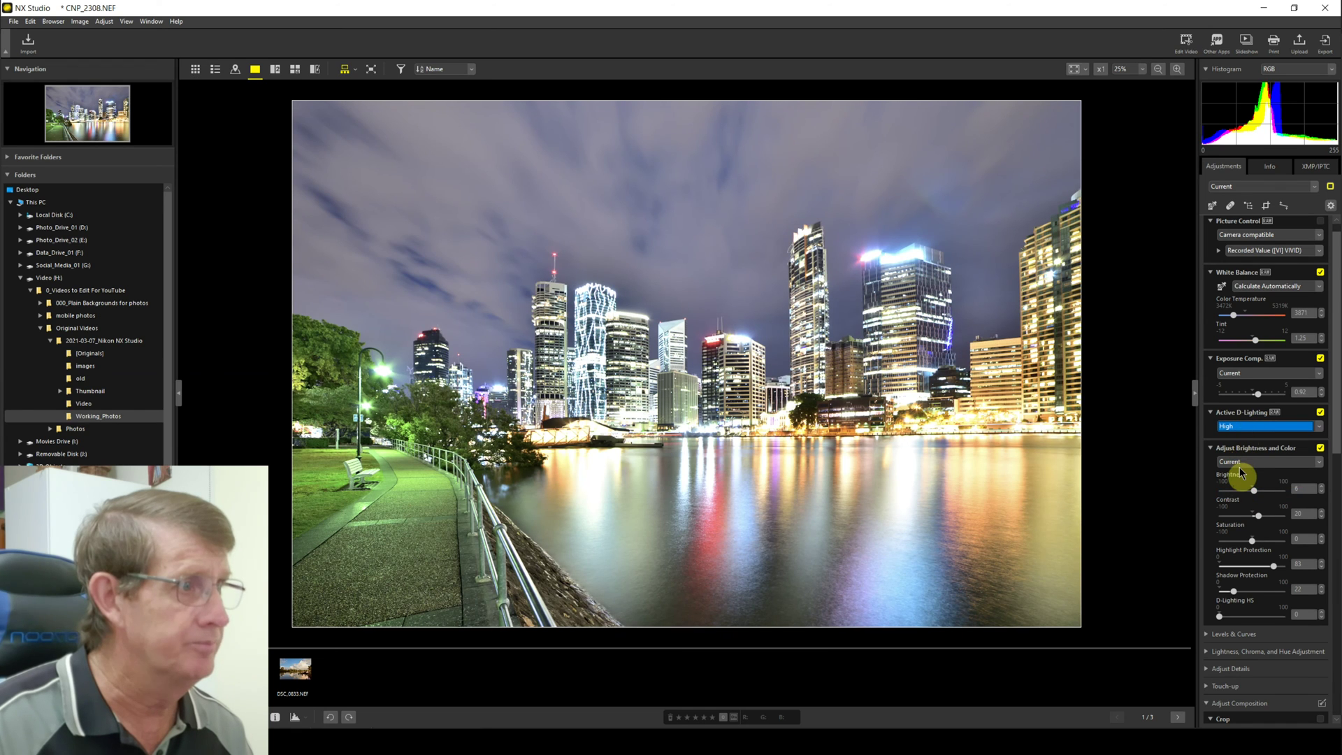
pyautogui.press('Down')
pyautogui.press('Down')
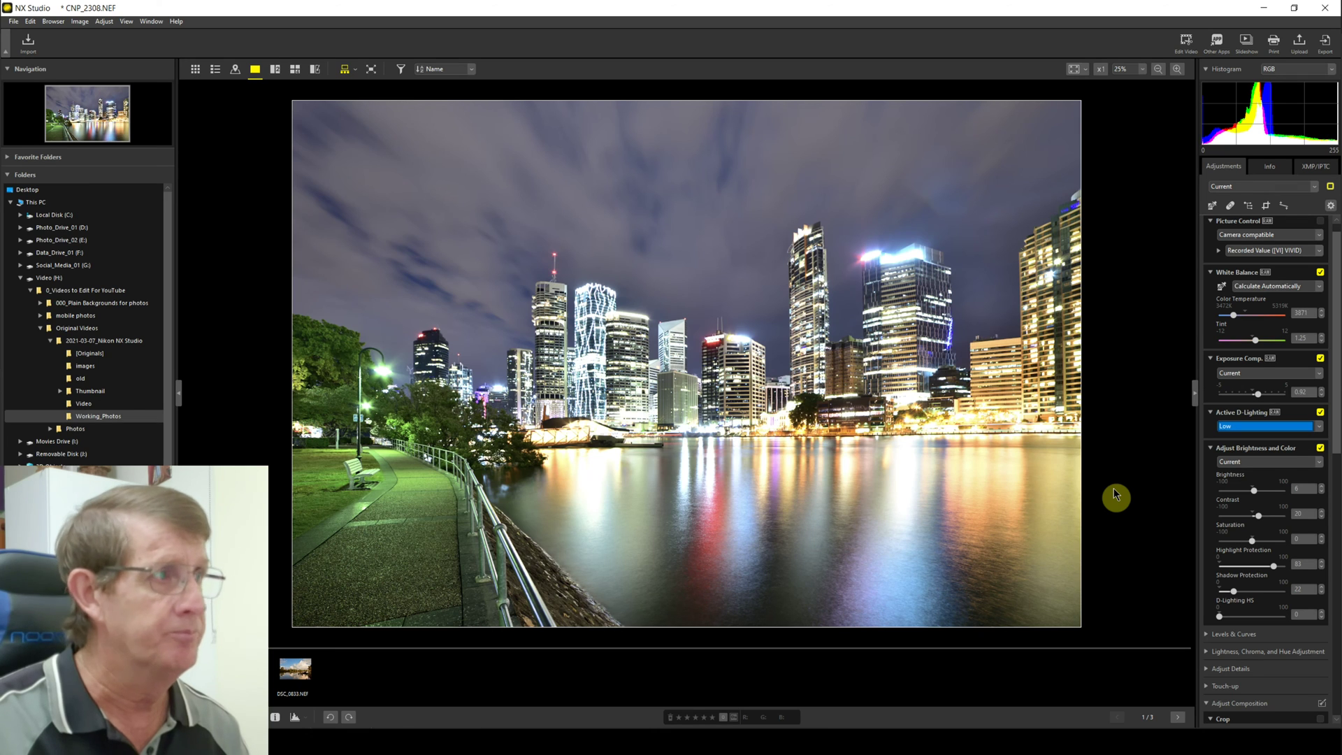
# - Export CNP_2308.NEF as a quality-80 JPEG with a 2048-pixel long edge
pyautogui.click(1324, 41)
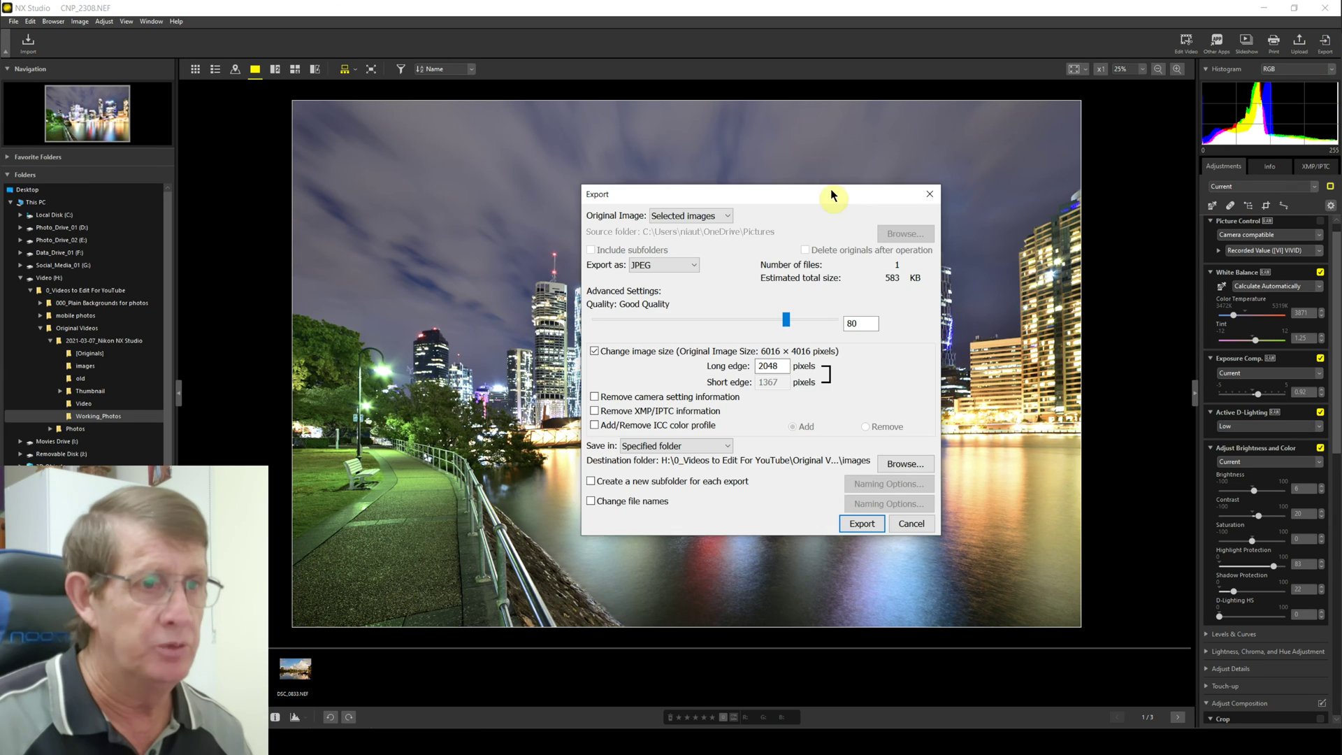
pyautogui.click(862, 523)
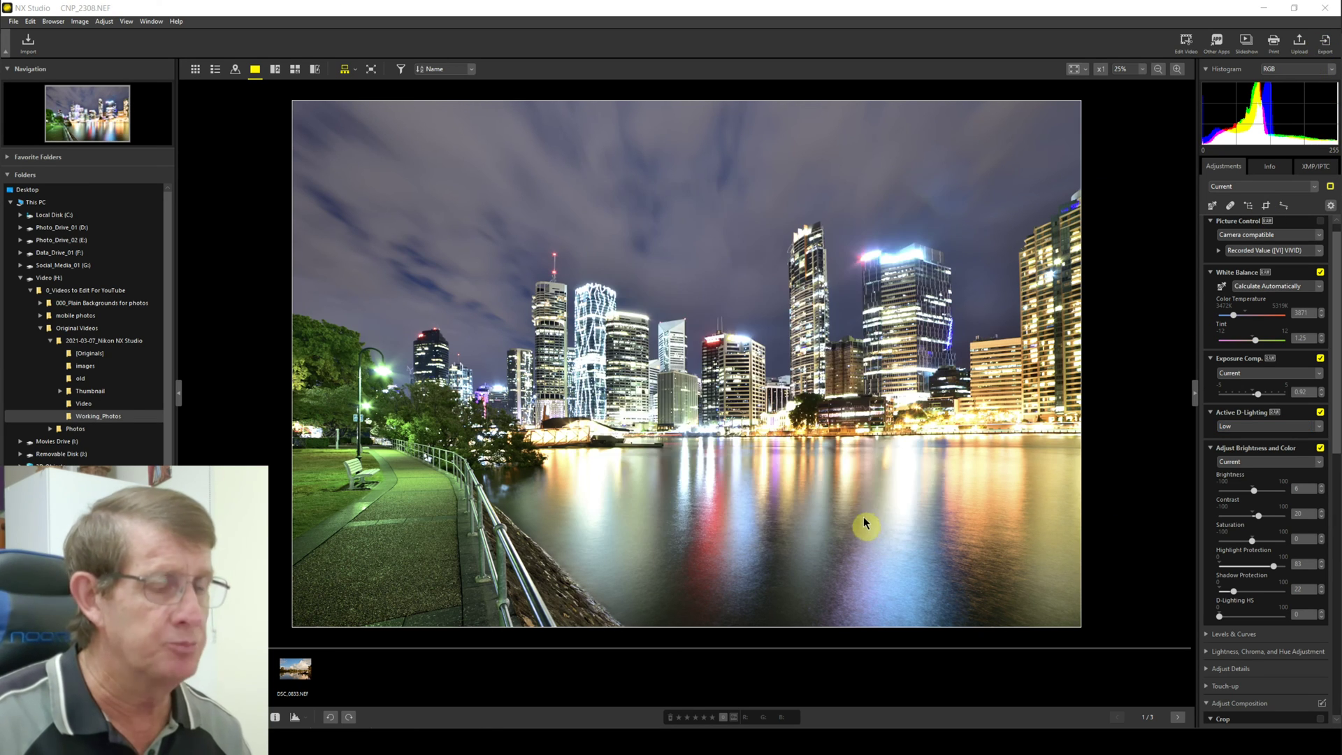